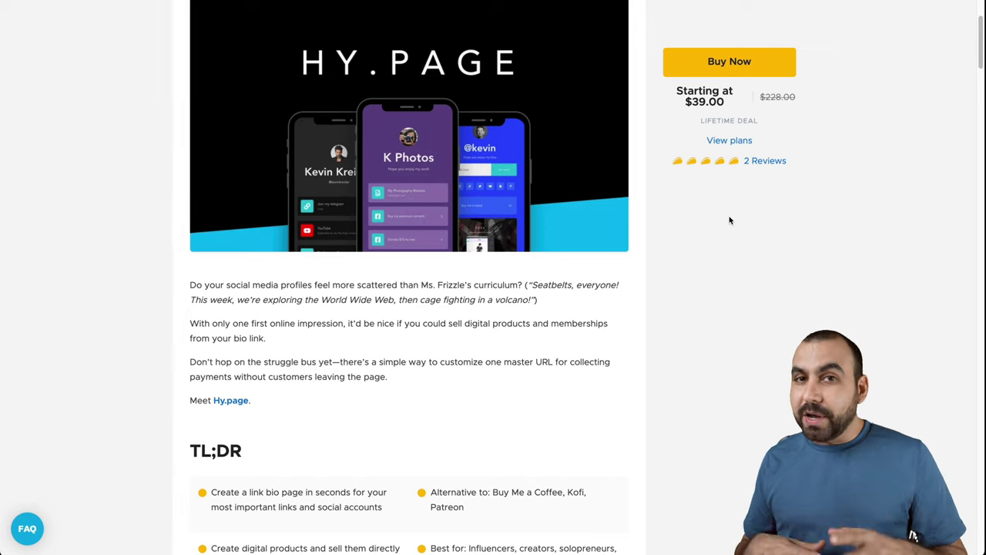
# - Scroll the AppSumo deal page down to the $39, $79 and $399 license tiers
pyautogui.scroll(-9, 730, 221)
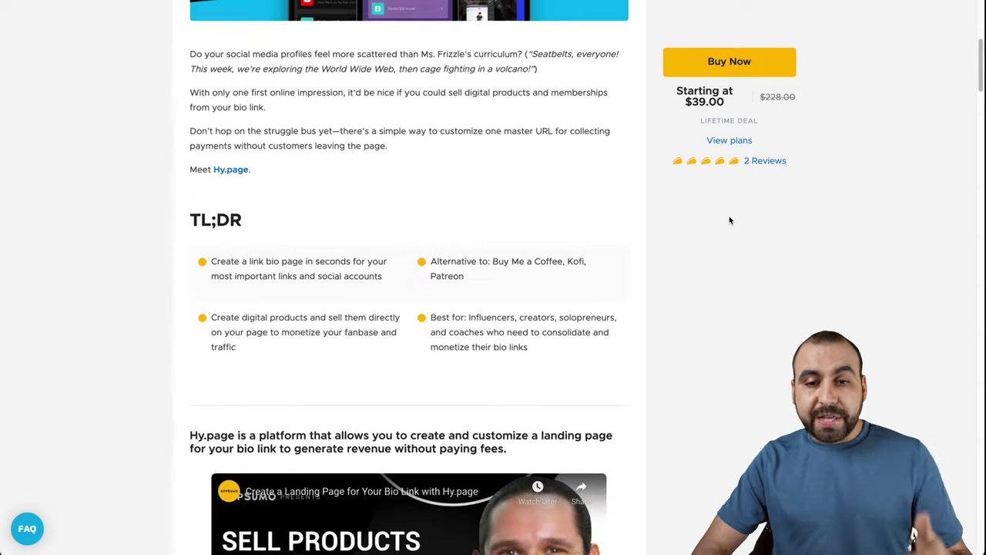
pyautogui.scroll(-10, 730, 220)
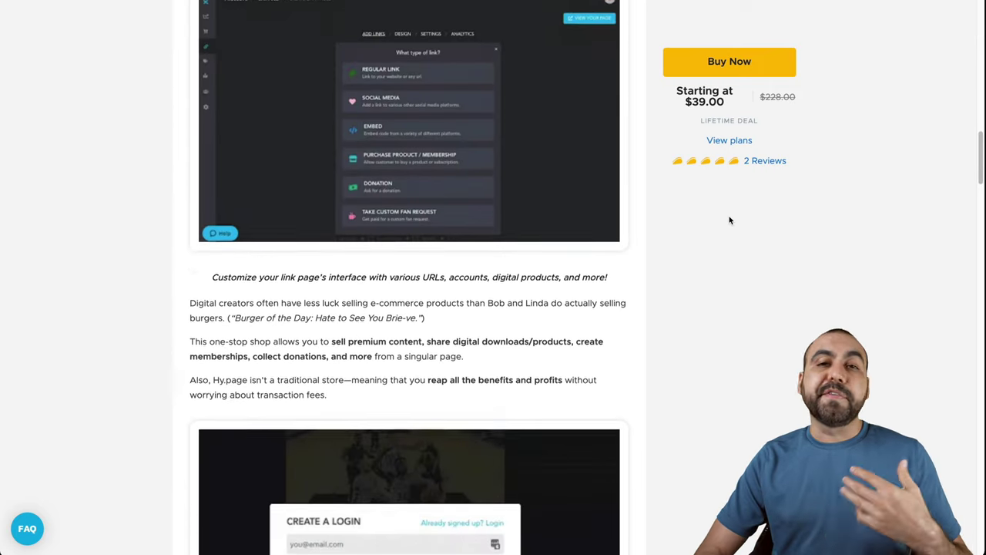
pyautogui.scroll(-10, 729, 221)
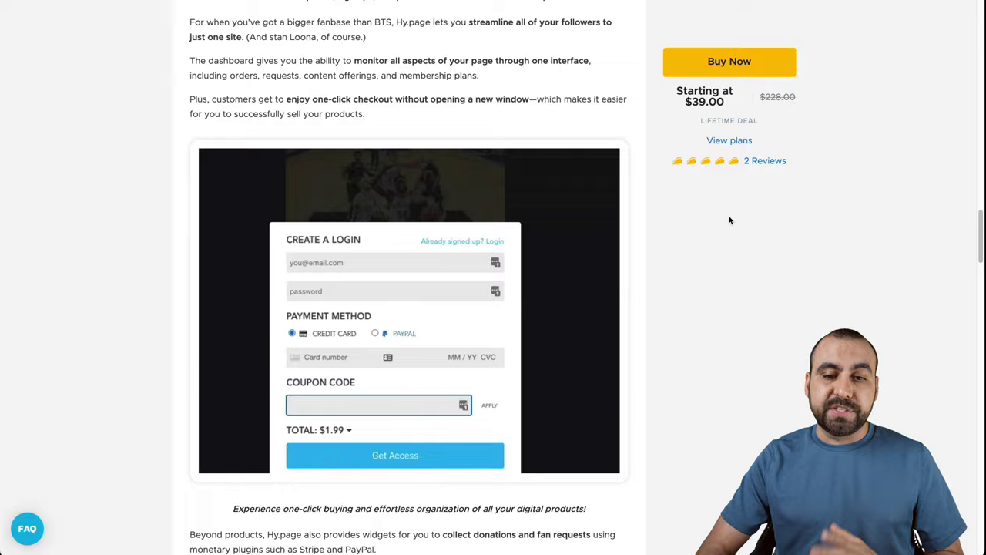
pyautogui.scroll(-10, 730, 220)
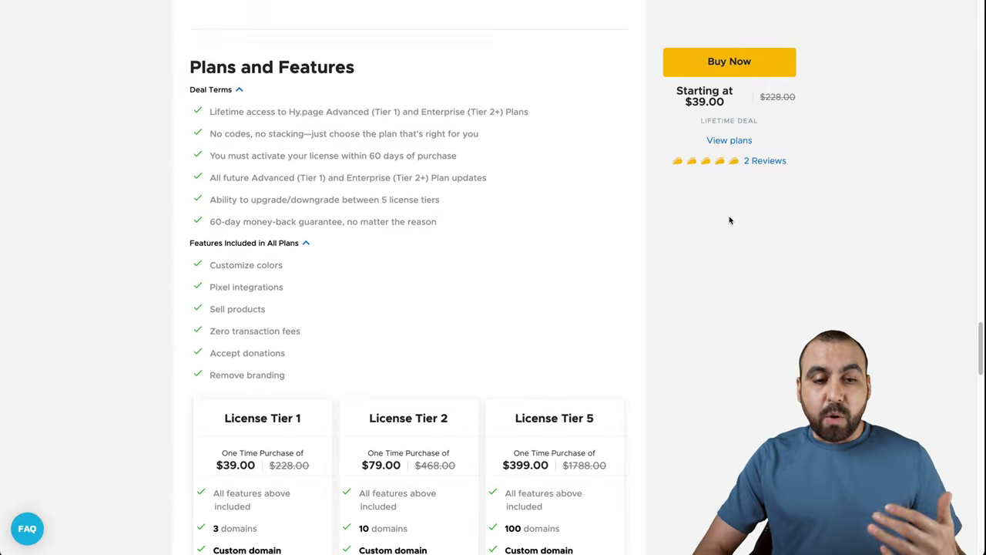
pyautogui.scroll(-2, 730, 221)
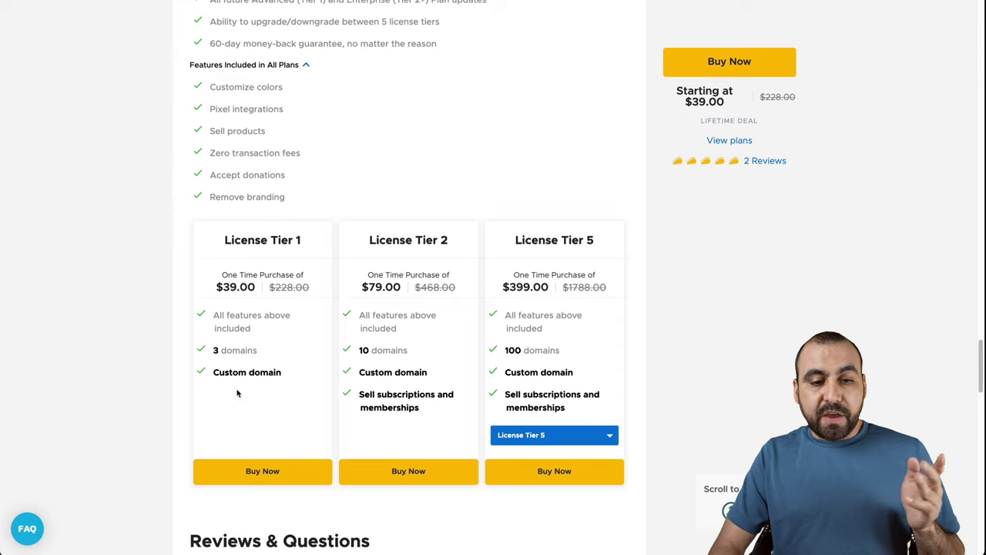
pyautogui.moveTo(222, 285); pyautogui.dragTo(255, 287)
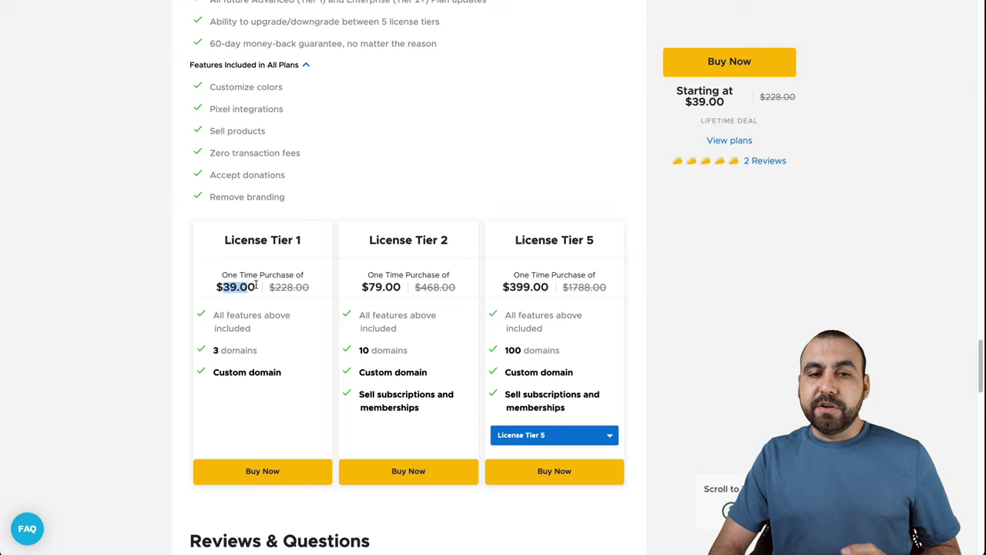
pyautogui.click(256, 286)
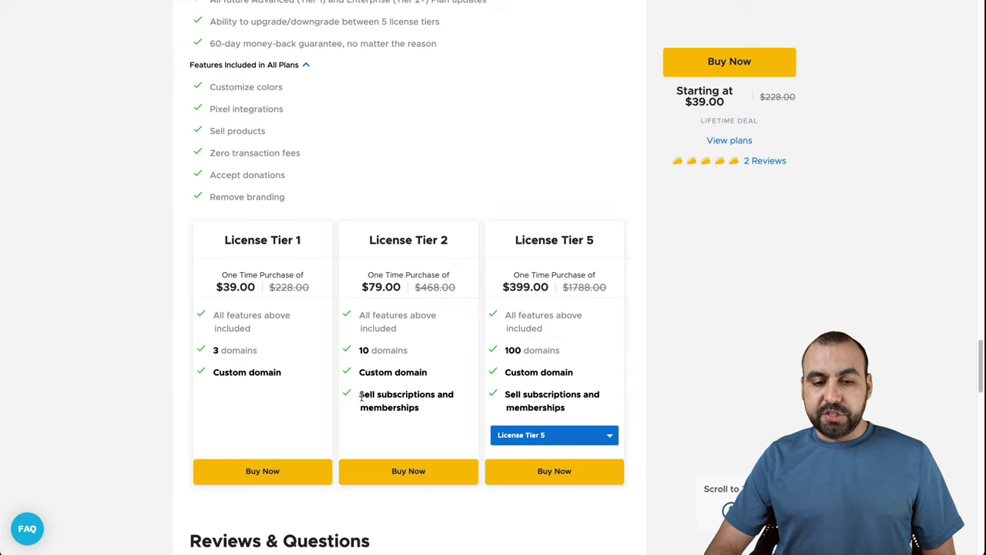
pyautogui.moveTo(361, 396); pyautogui.dragTo(433, 421)
pyautogui.click(433, 421)
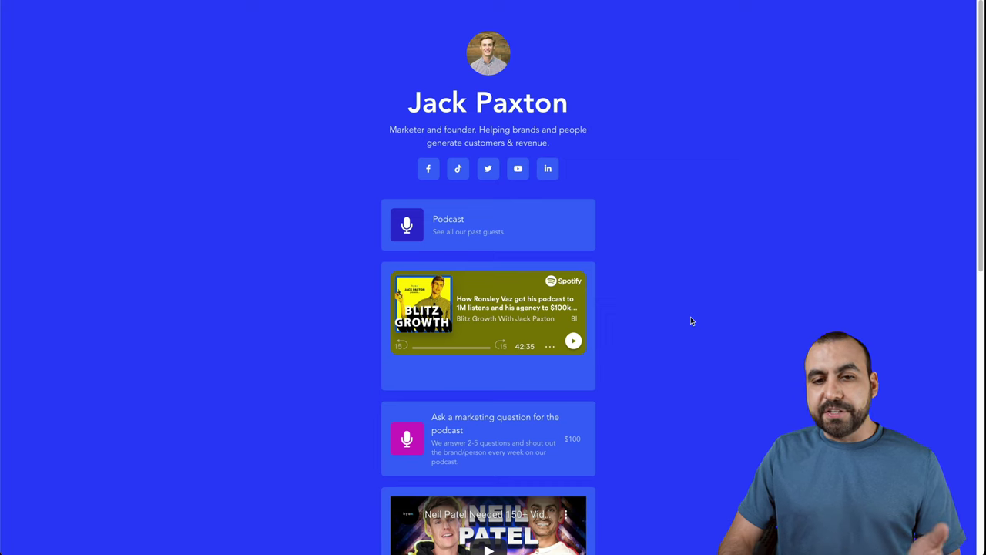
pyautogui.scroll(-1, 675, 359)
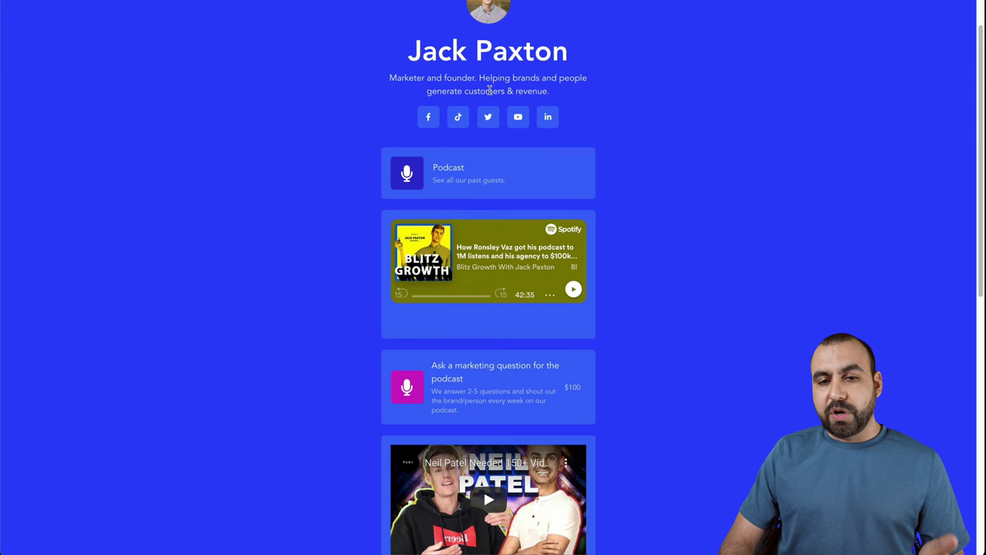
pyautogui.scroll(-2, 532, 162)
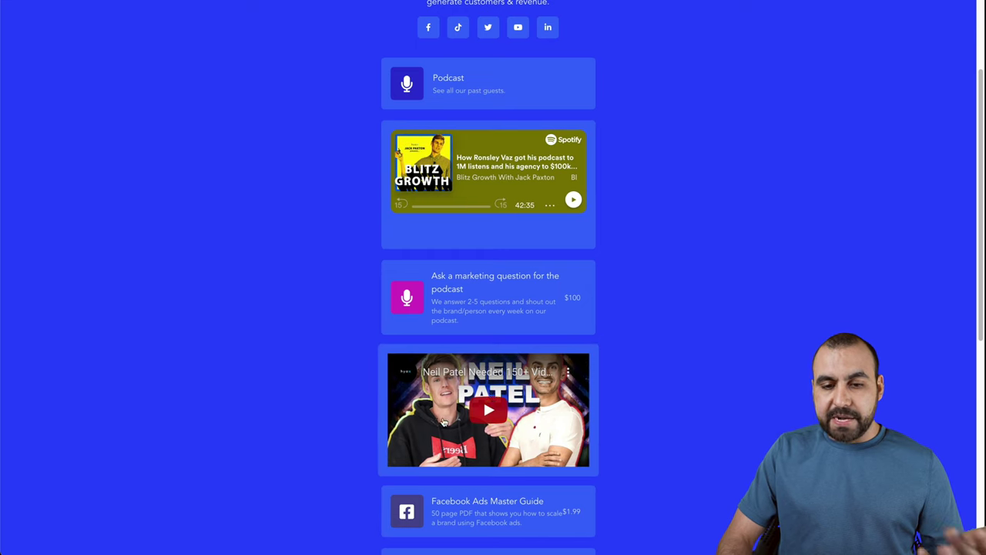
pyautogui.scroll(-7, 484, 399)
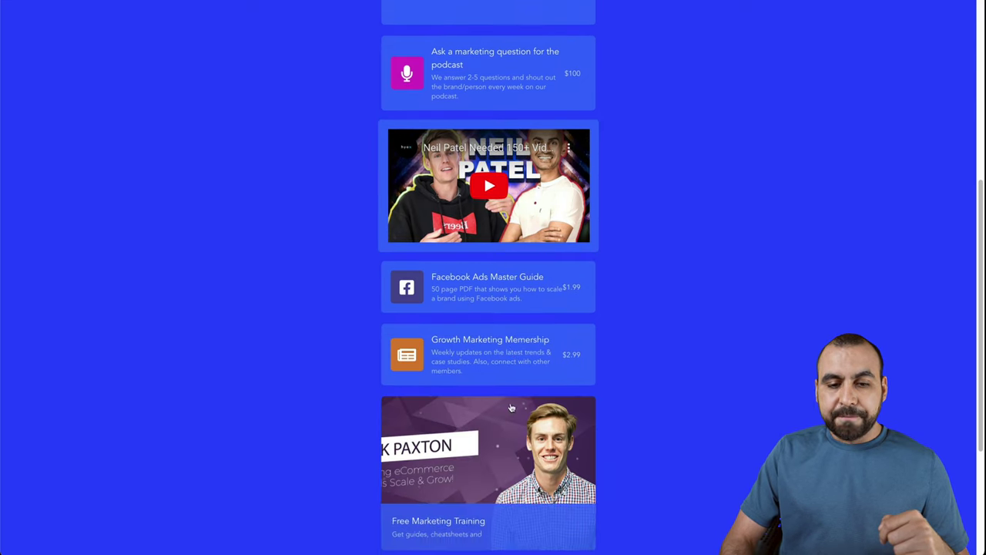
pyautogui.scroll(-3, 512, 408)
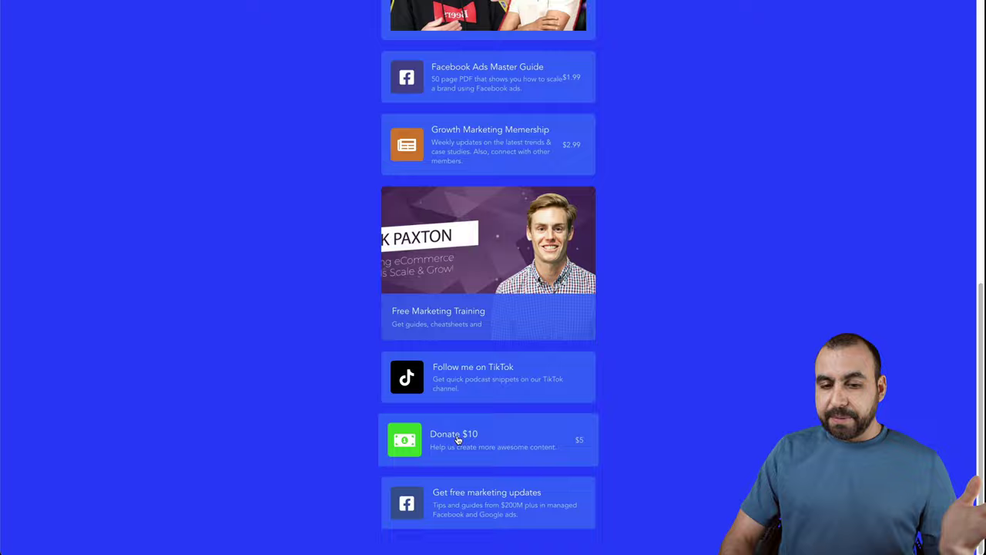
pyautogui.click(459, 439)
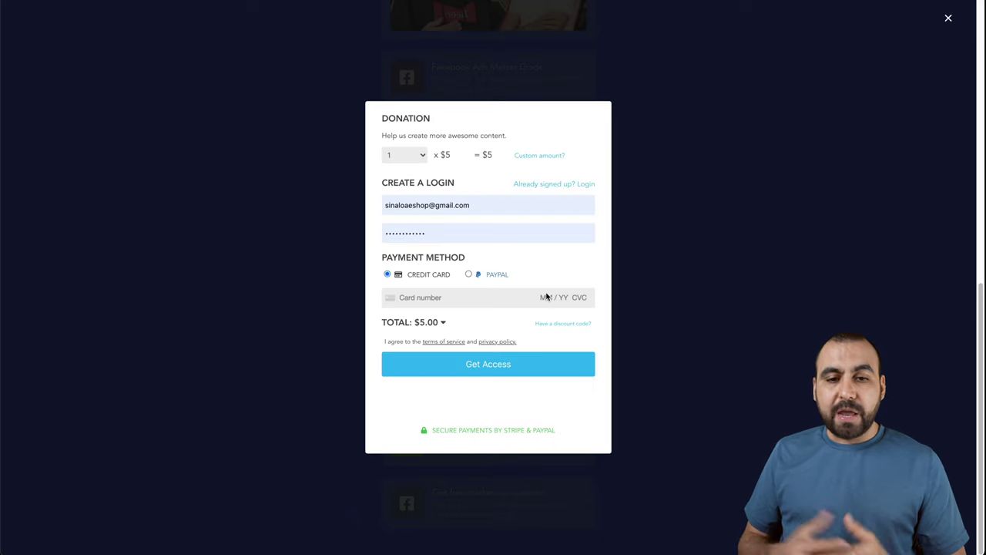
pyautogui.click(948, 17)
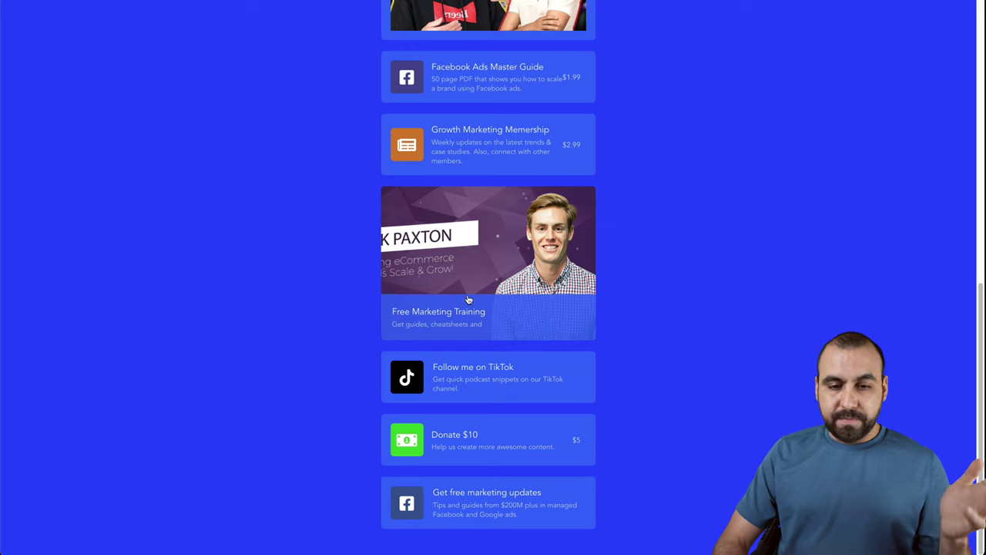
pyautogui.scroll(5, 498, 397)
pyautogui.scroll(5, 497, 396)
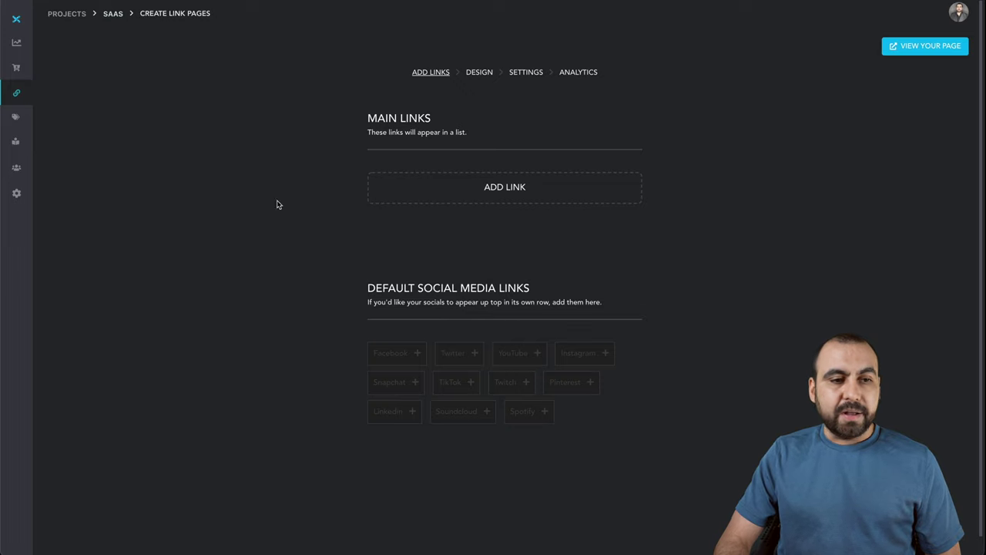
# - Start a new main link to bring up the link-type chooser in the Link Pages editor
pyautogui.moveTo(4, 35)
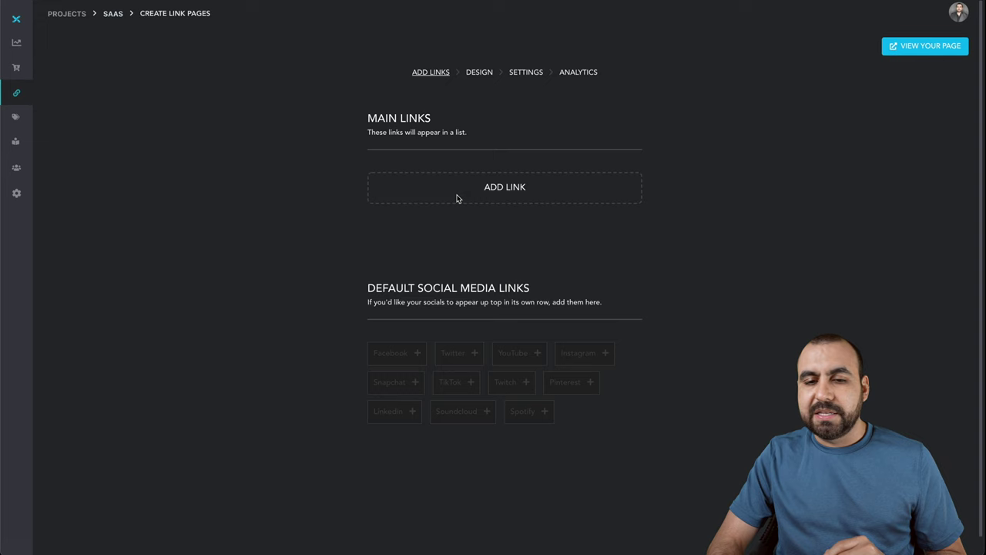
pyautogui.click(490, 188)
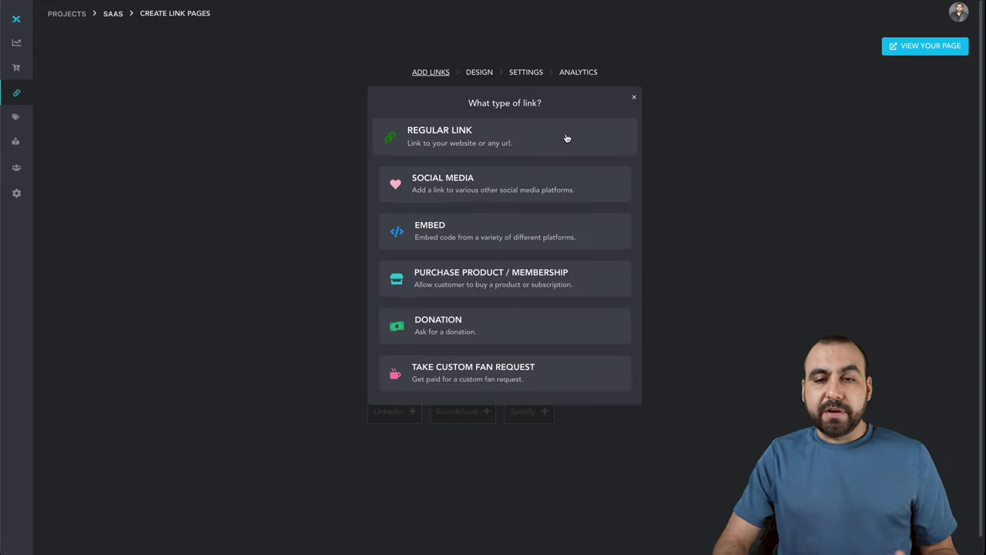
# - Add a Social Media link with platform YouTube, titled 'Follow me on XXX', and finish it
pyautogui.click(540, 187)
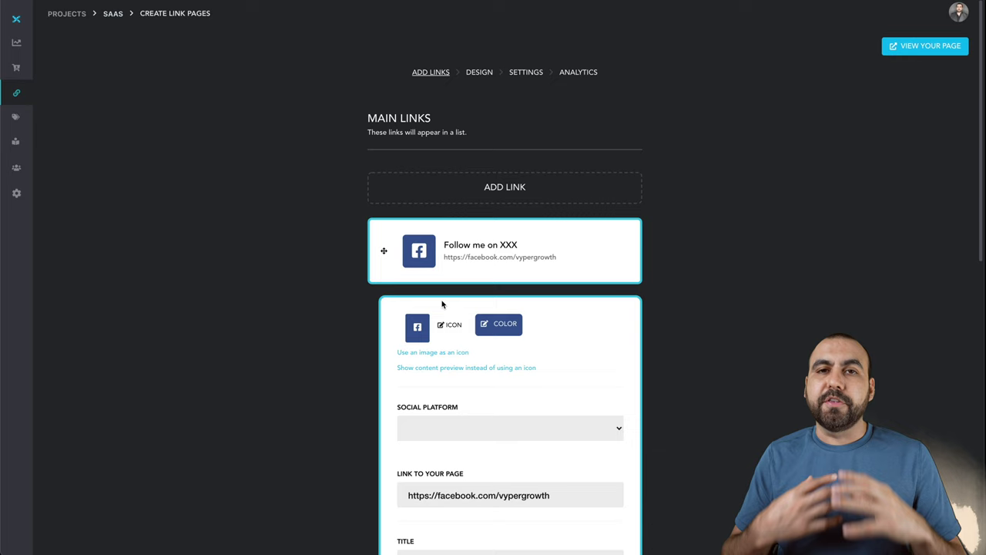
pyautogui.scroll(-3, 442, 304)
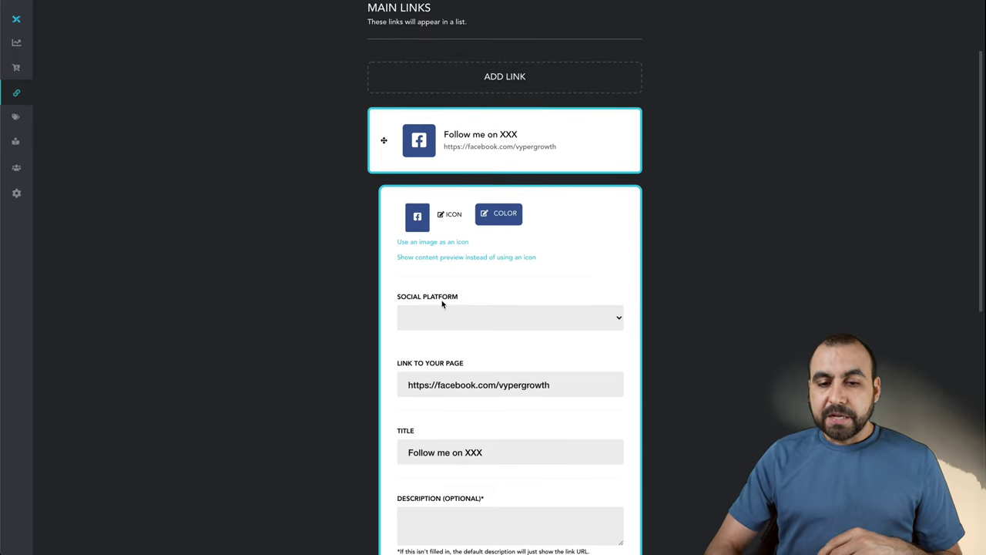
pyautogui.click(509, 313)
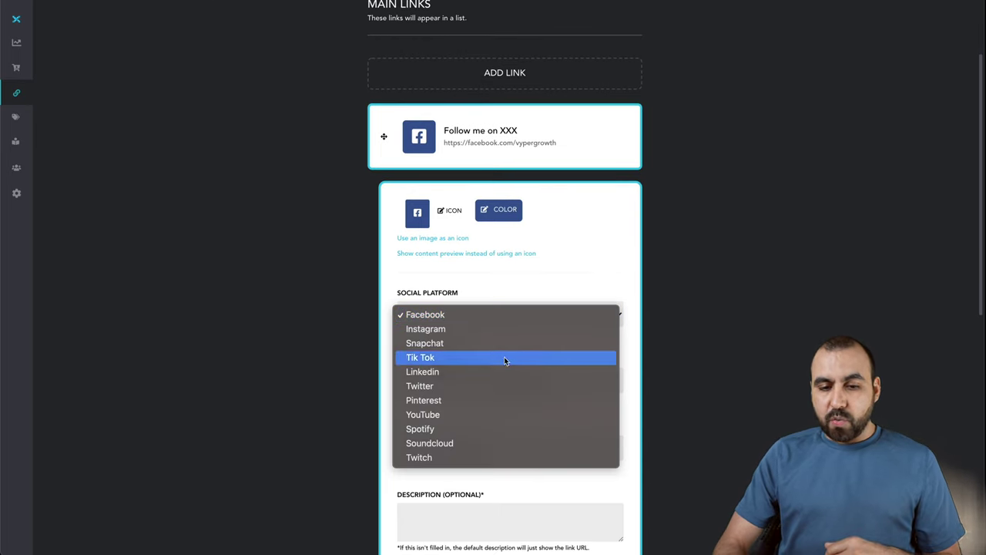
pyautogui.click(500, 414)
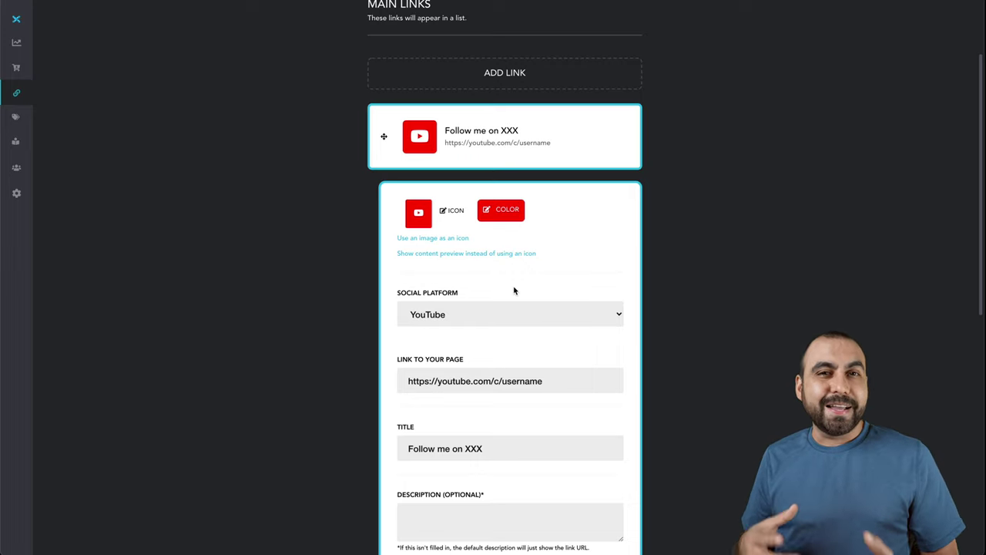
pyautogui.scroll(-3, 515, 291)
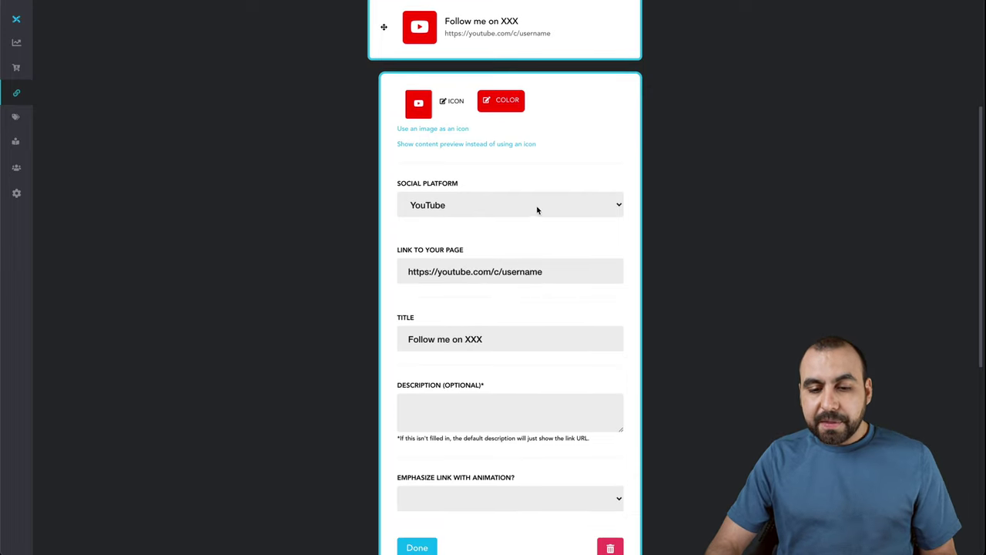
pyautogui.click(434, 543)
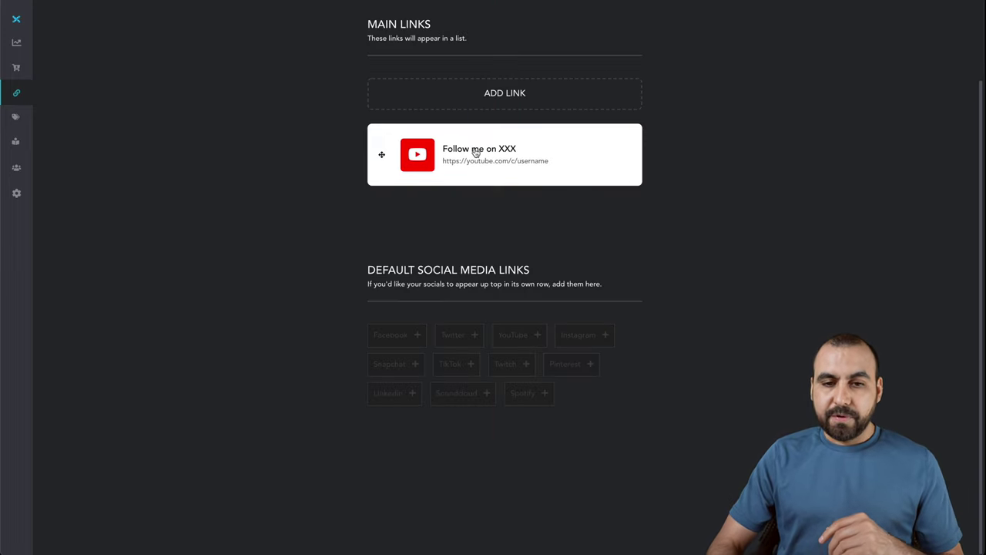
# - Add a Purchase Product / Membership link 'Purchase my product' below the YouTube link
pyautogui.click(513, 93)
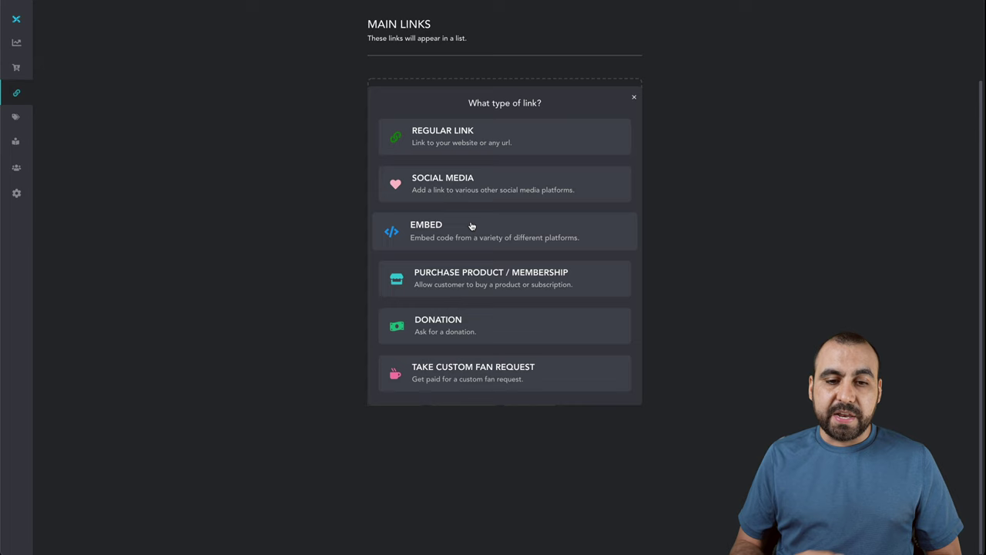
pyautogui.click(484, 276)
pyautogui.scroll(-3, 505, 308)
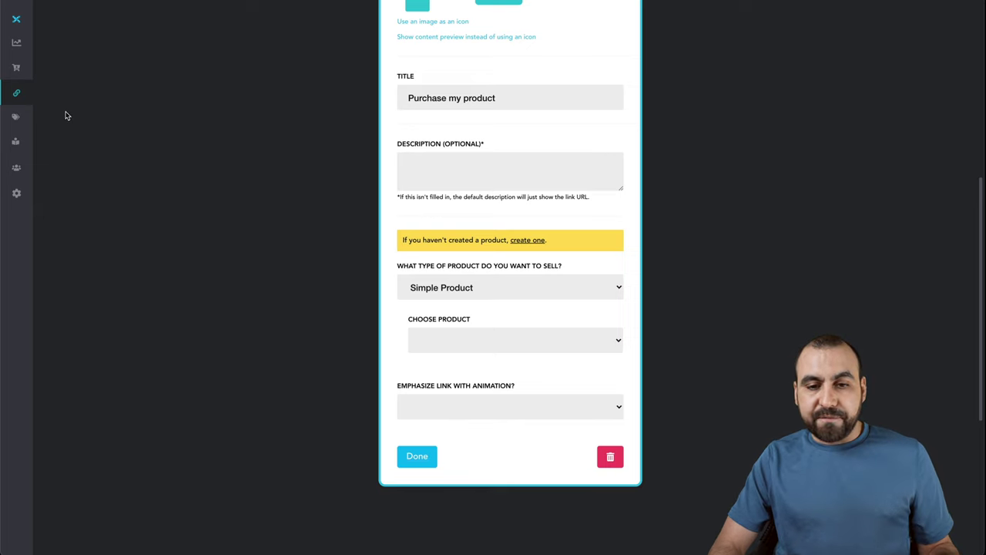
pyautogui.click(426, 453)
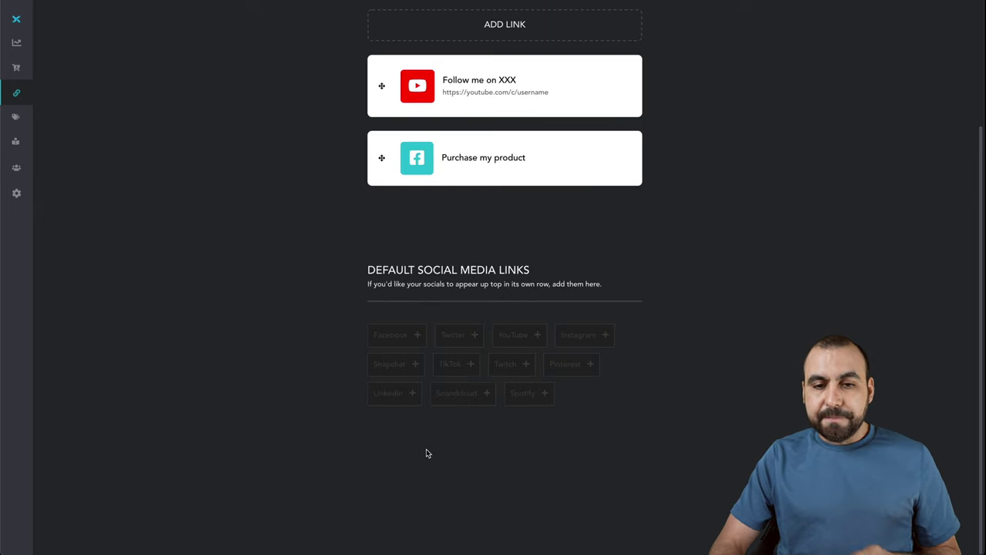
pyautogui.click(519, 36)
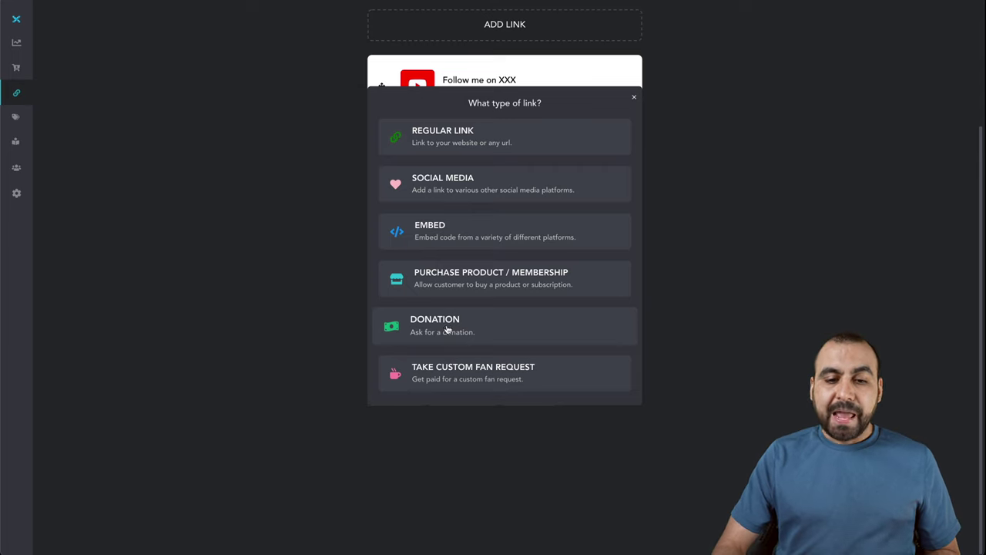
# - Add a 'Take Request' custom fan request link as the third link and return to the top
pyautogui.click(475, 372)
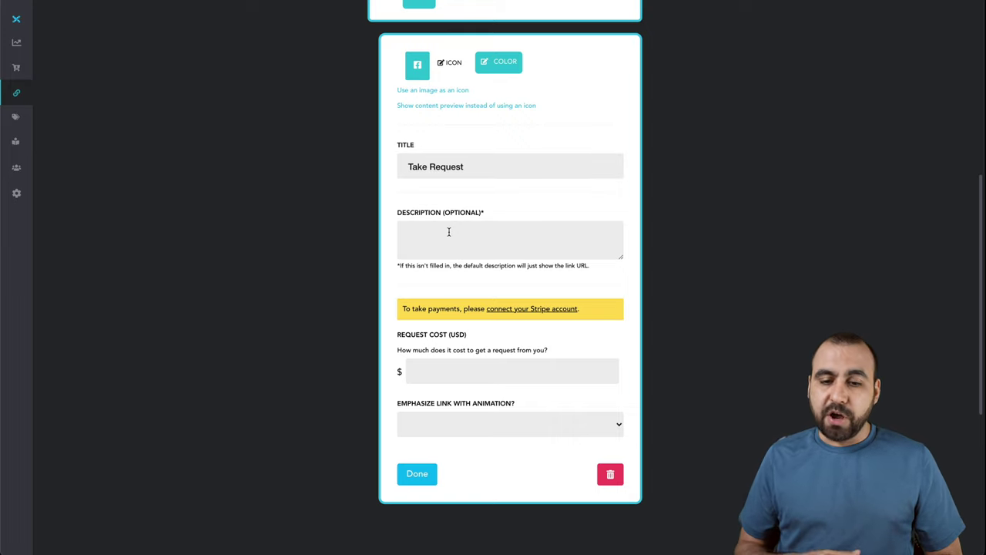
pyautogui.click(421, 467)
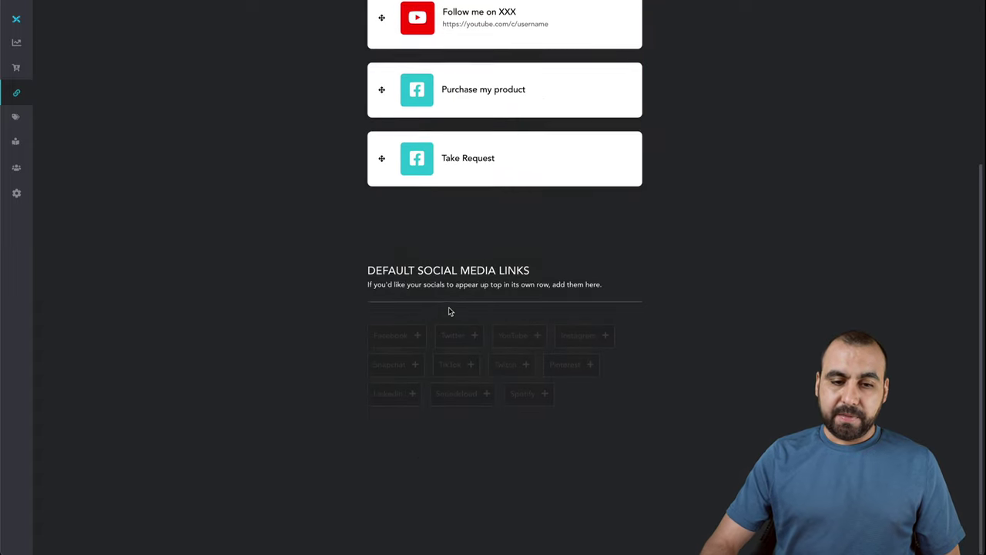
pyautogui.scroll(3, 449, 310)
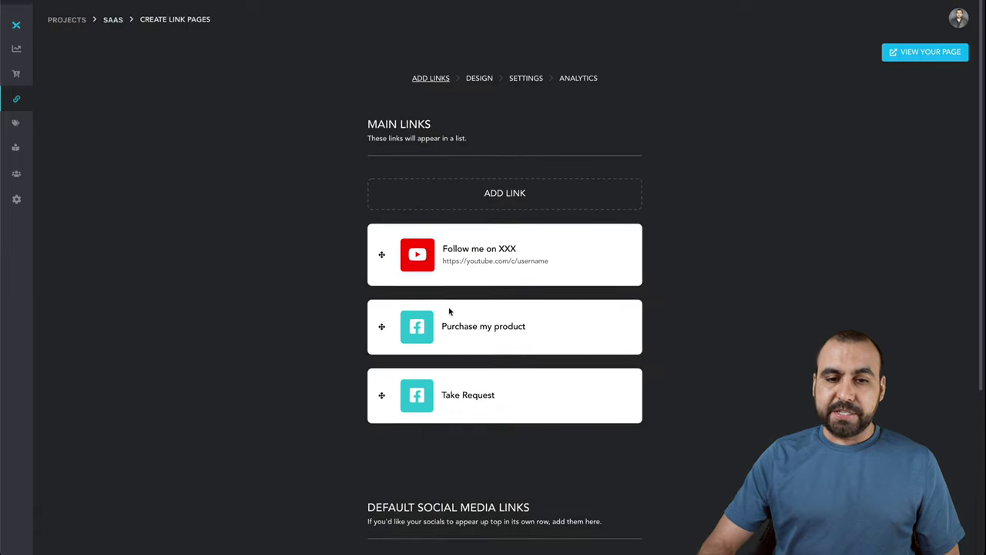
# - Apply the dark premade colour theme in Design > Colors after previewing the blue, purple and teal themes
pyautogui.click(480, 73)
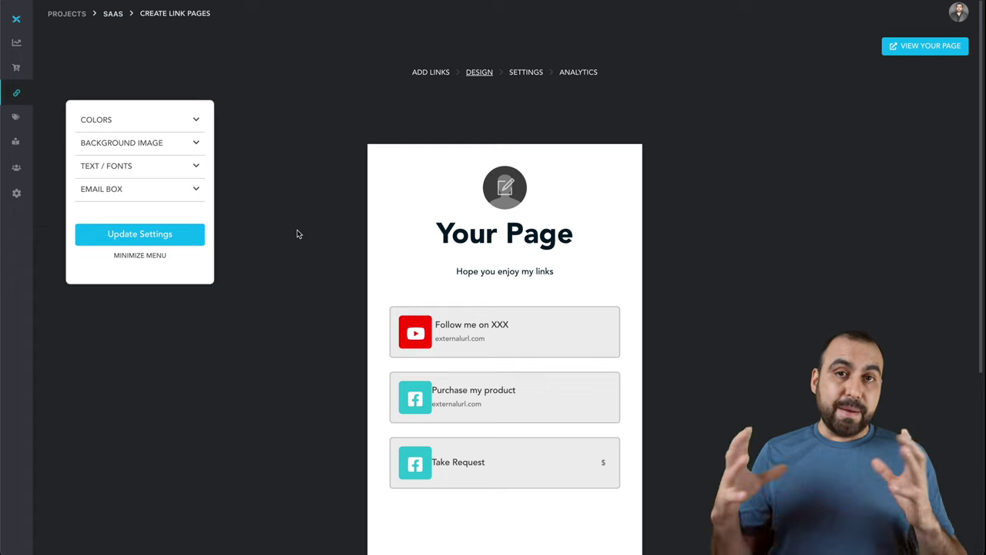
pyautogui.click(172, 125)
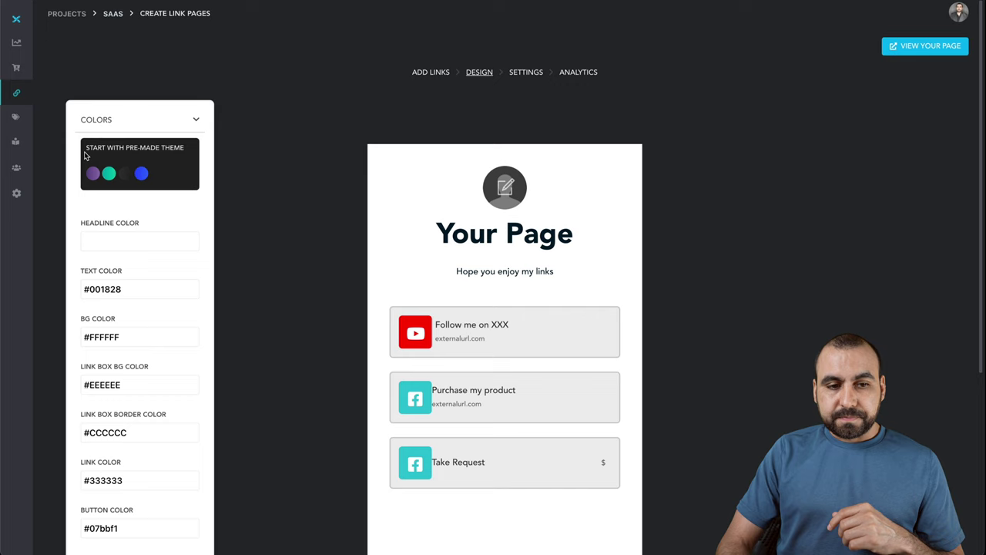
pyautogui.click(124, 177)
pyautogui.click(142, 175)
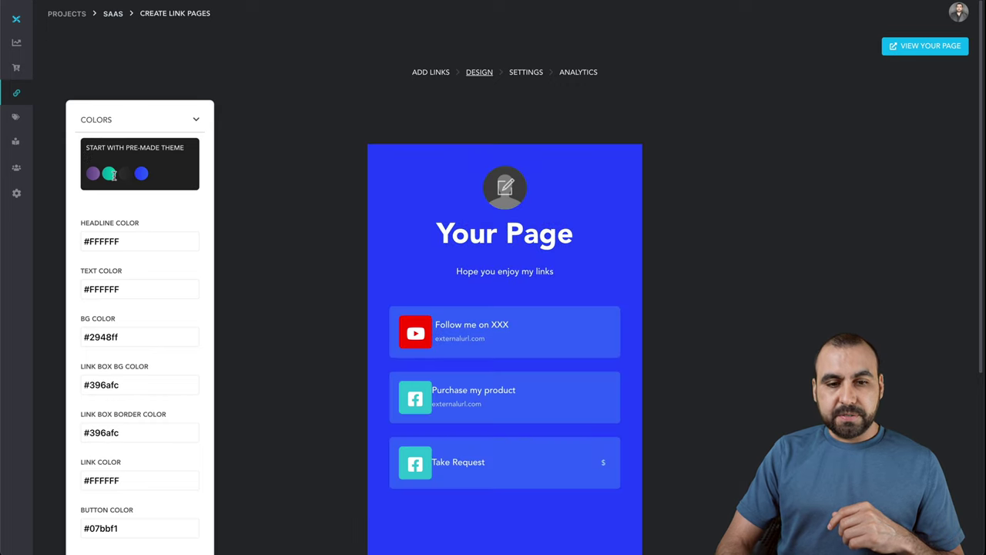
pyautogui.click(93, 174)
pyautogui.click(108, 174)
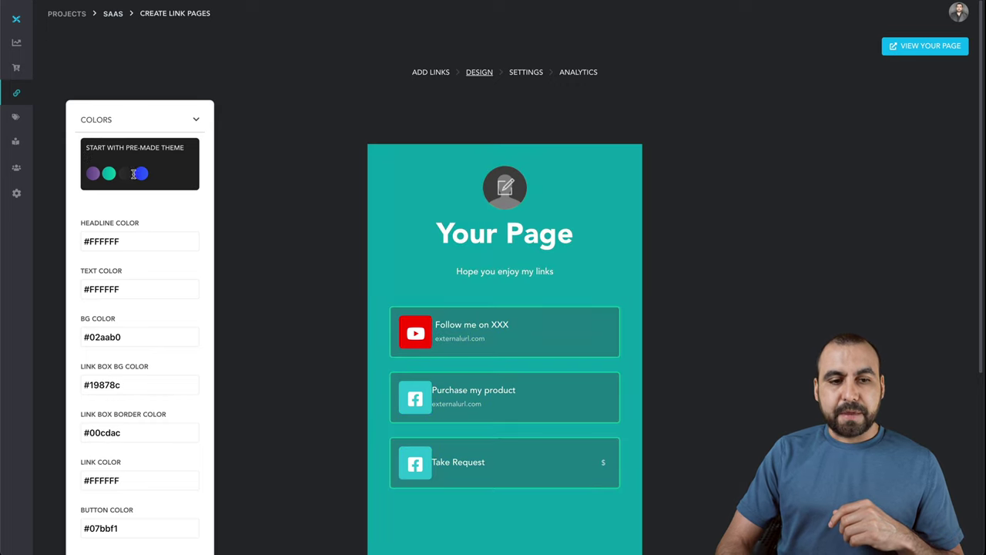
pyautogui.click(142, 176)
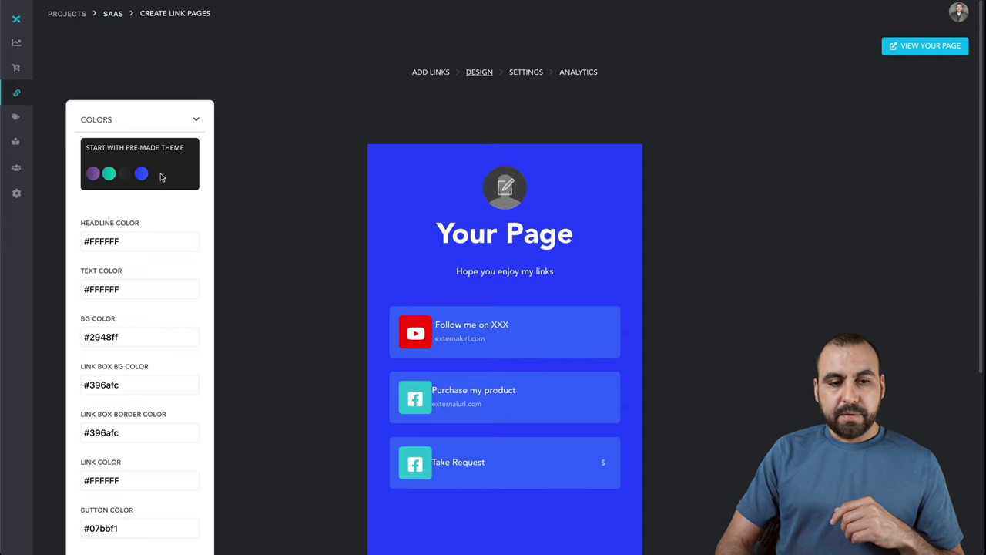
pyautogui.click(125, 175)
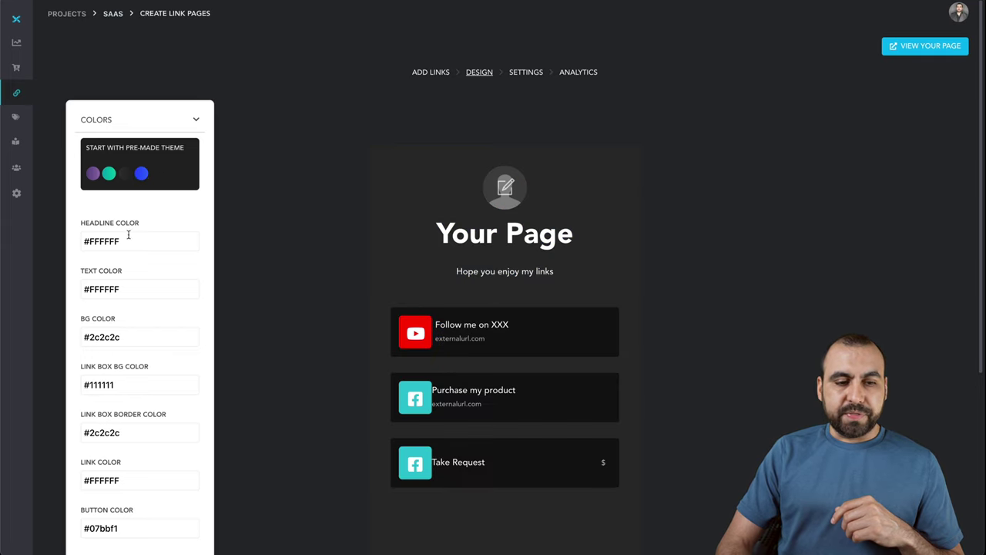
# - Set the text colour to red #E01414, leaving the background colour unchanged
pyautogui.scroll(-1, 140, 269)
pyautogui.scroll(-2, 139, 268)
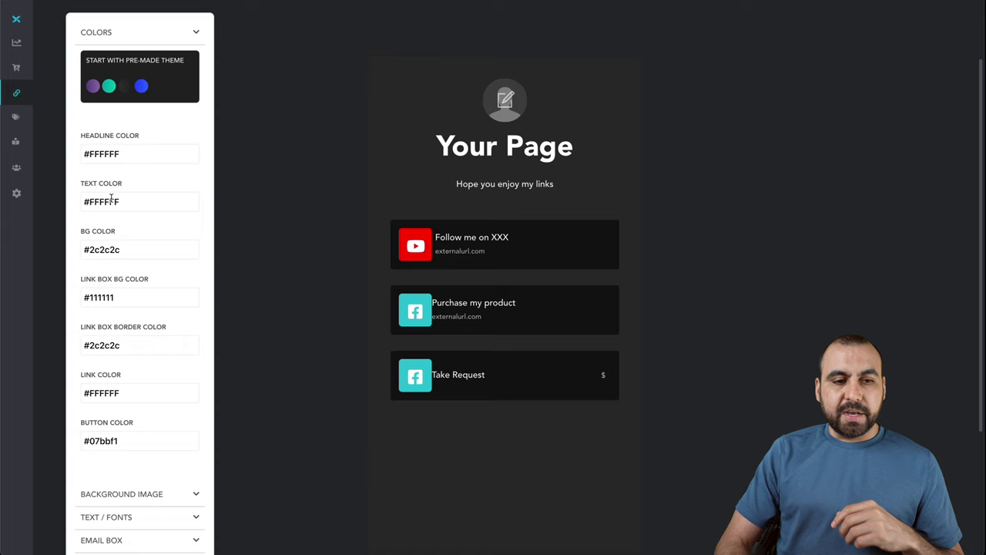
pyautogui.click(134, 203)
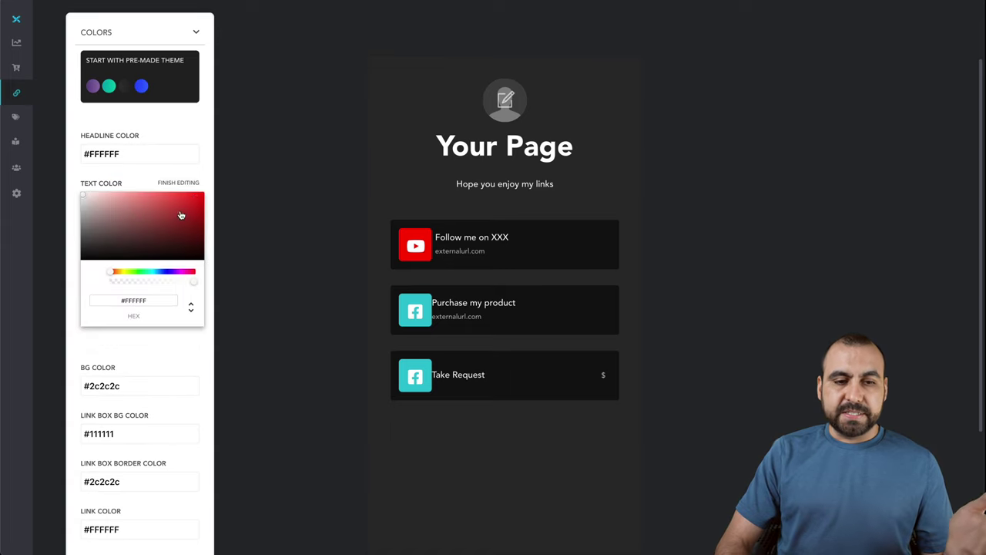
pyautogui.moveTo(182, 216)
pyautogui.mouseDown()
pyautogui.moveTo(198, 196)
pyautogui.moveTo(167, 238)
pyautogui.moveTo(195, 203)
pyautogui.mouseUp()
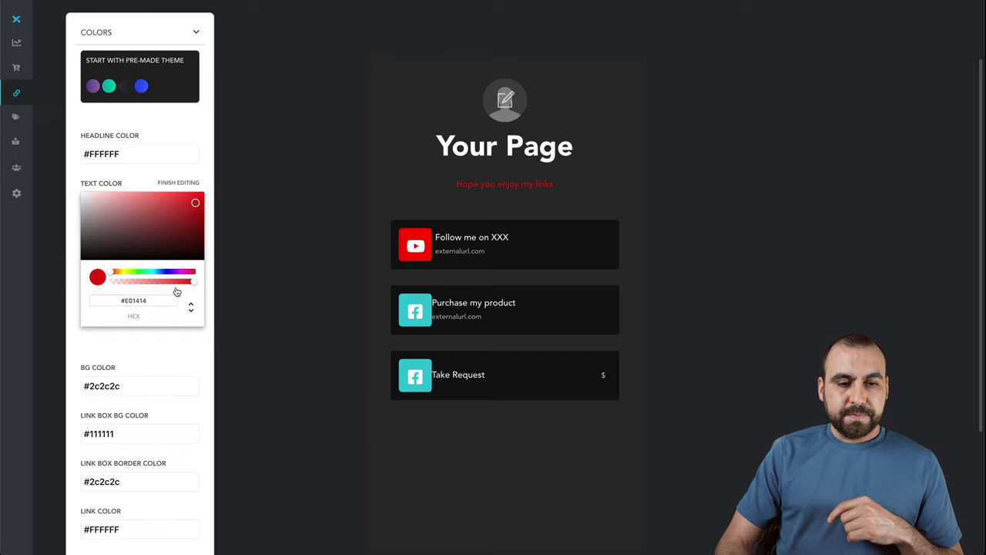
pyautogui.click(188, 381)
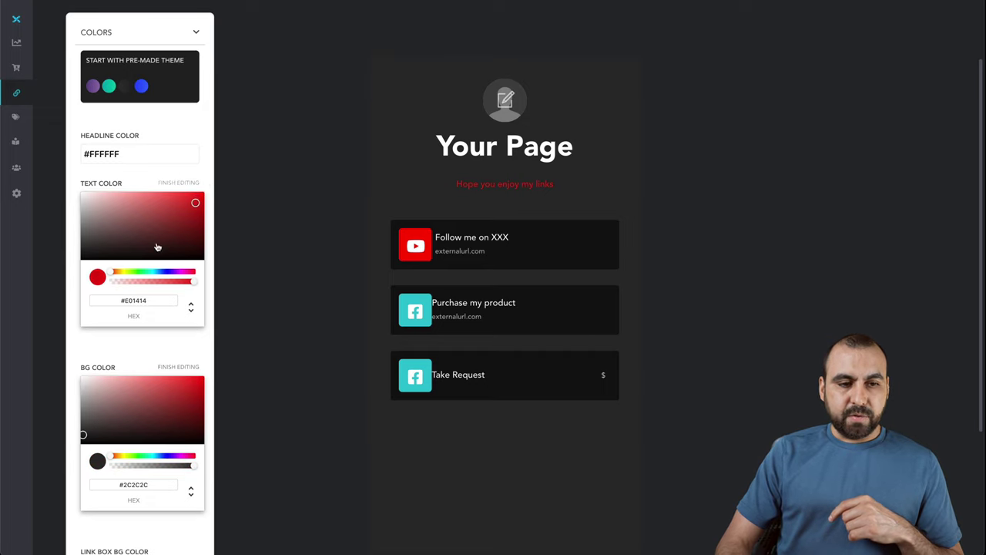
pyautogui.click(183, 183)
pyautogui.click(182, 235)
pyautogui.scroll(-2, 177, 262)
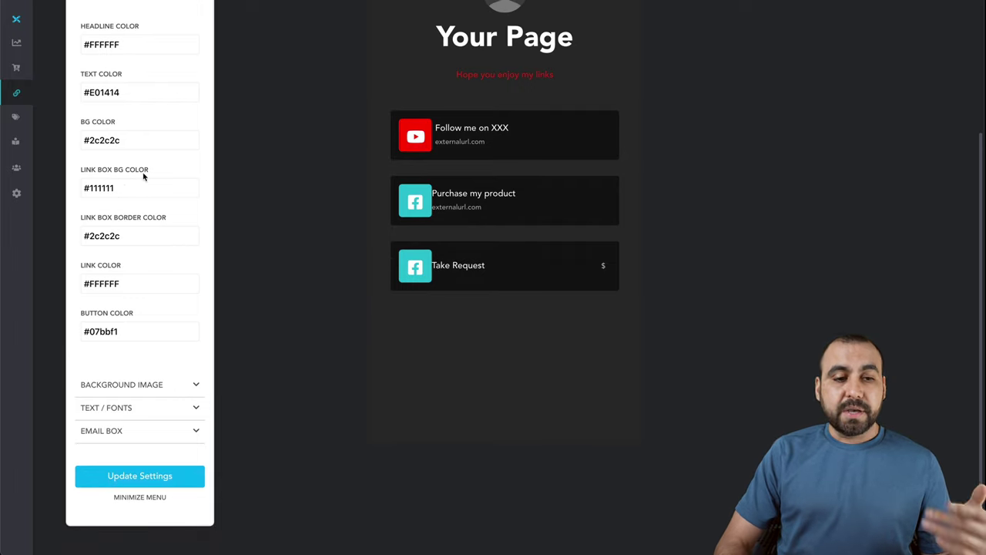
pyautogui.scroll(-1, 164, 233)
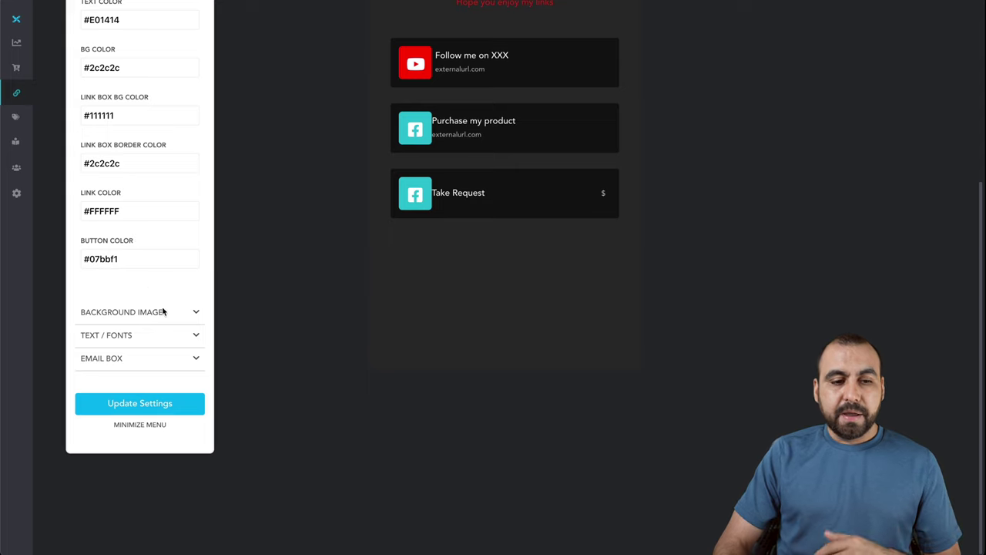
pyautogui.scroll(-5, 164, 311)
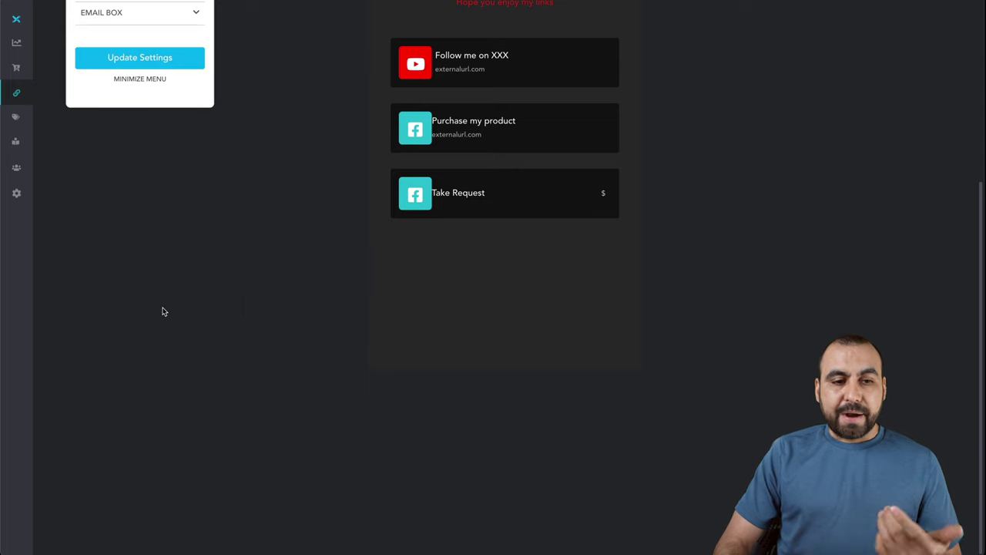
# - Save the new colours and keep Avenir as the title and subheading font
pyautogui.click(176, 55)
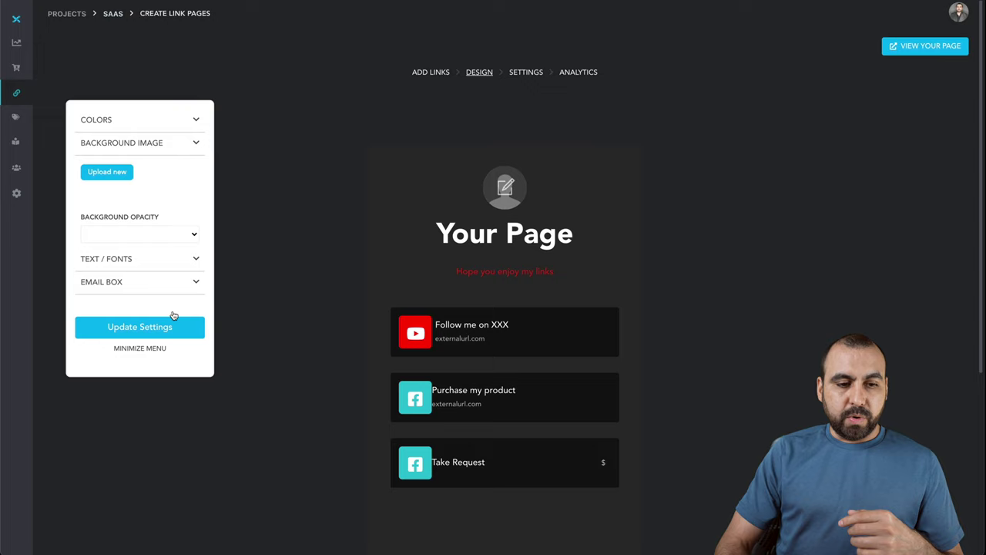
pyautogui.click(197, 258)
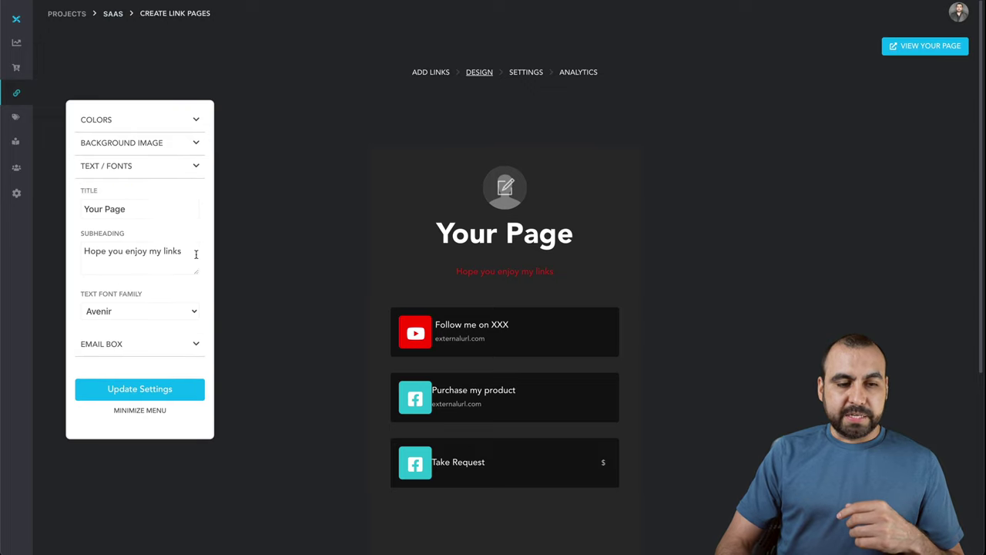
pyautogui.click(152, 310)
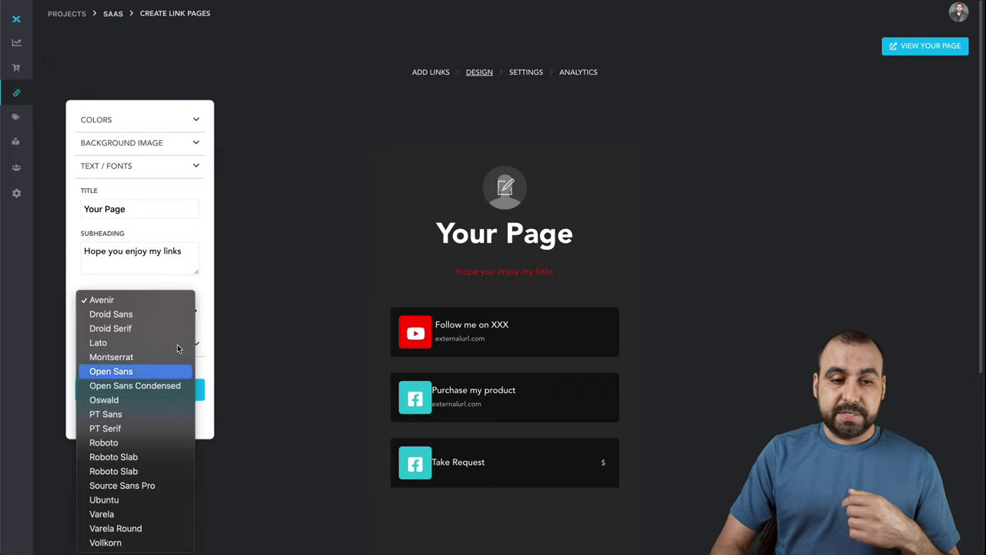
pyautogui.click(203, 261)
# - Set the Email Box to 'Show email box', update the settings and dismiss the saved alert
pyautogui.click(164, 350)
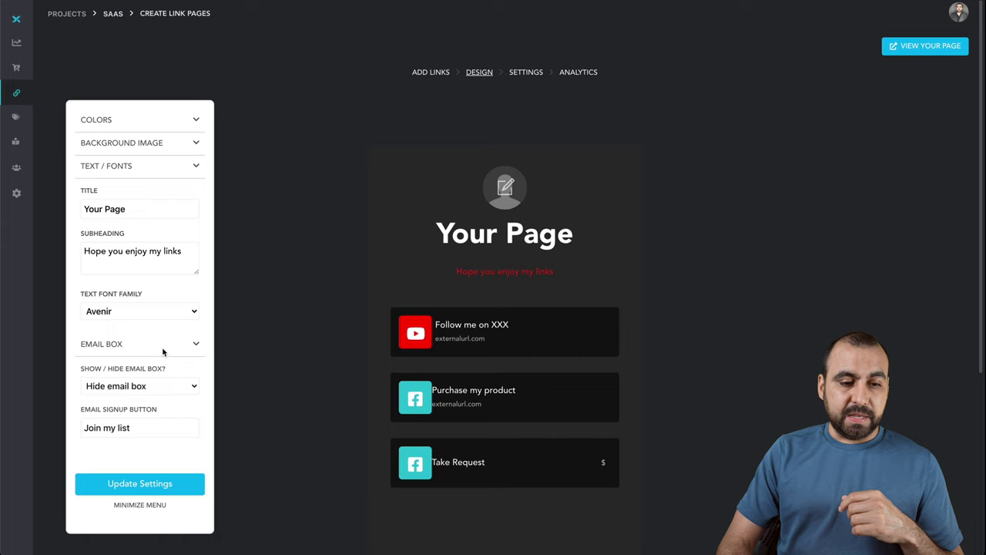
pyautogui.click(150, 389)
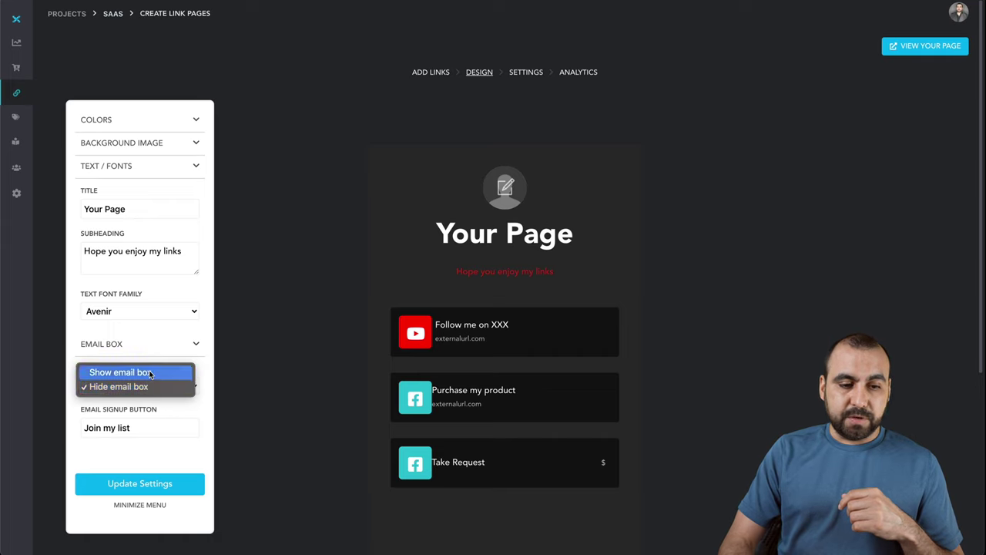
pyautogui.click(151, 373)
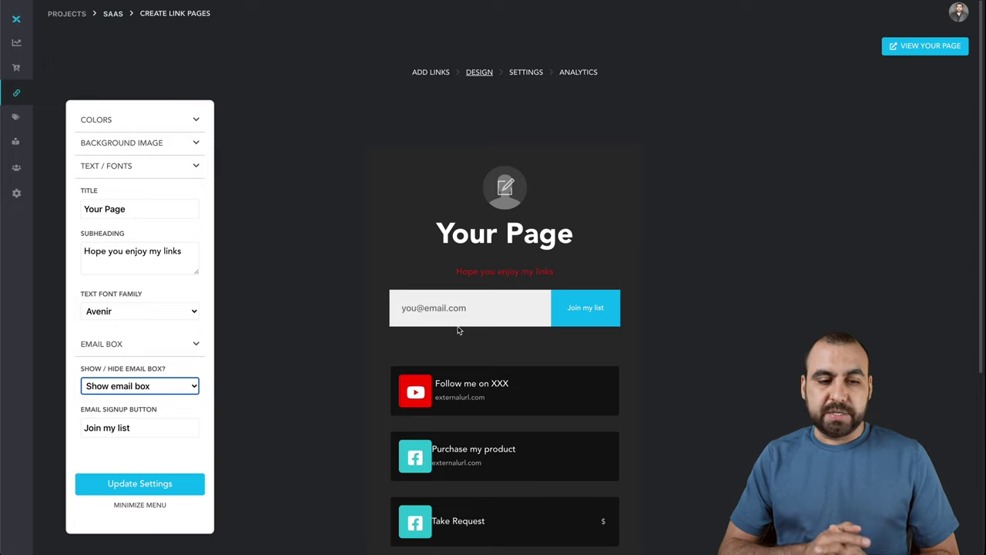
pyautogui.click(156, 486)
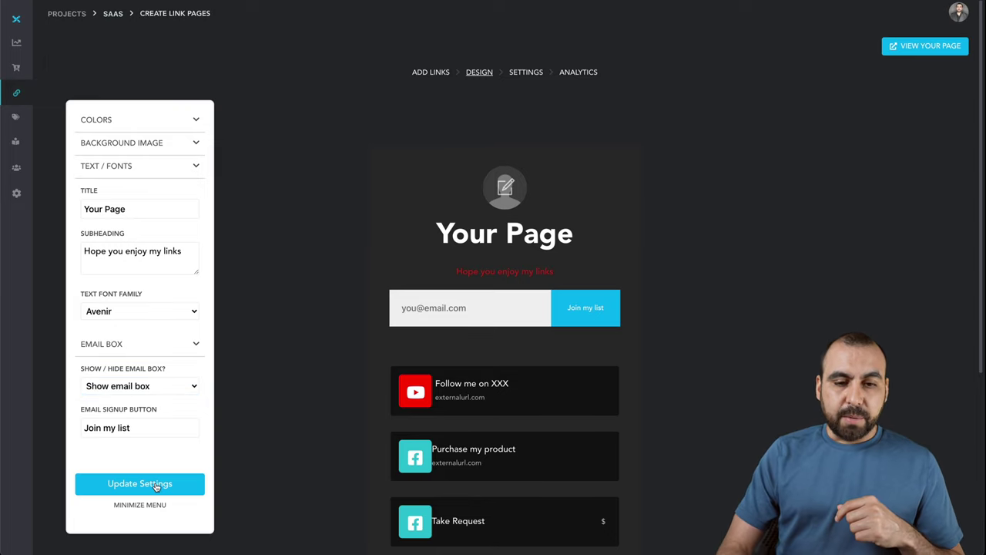
pyautogui.click(588, 50)
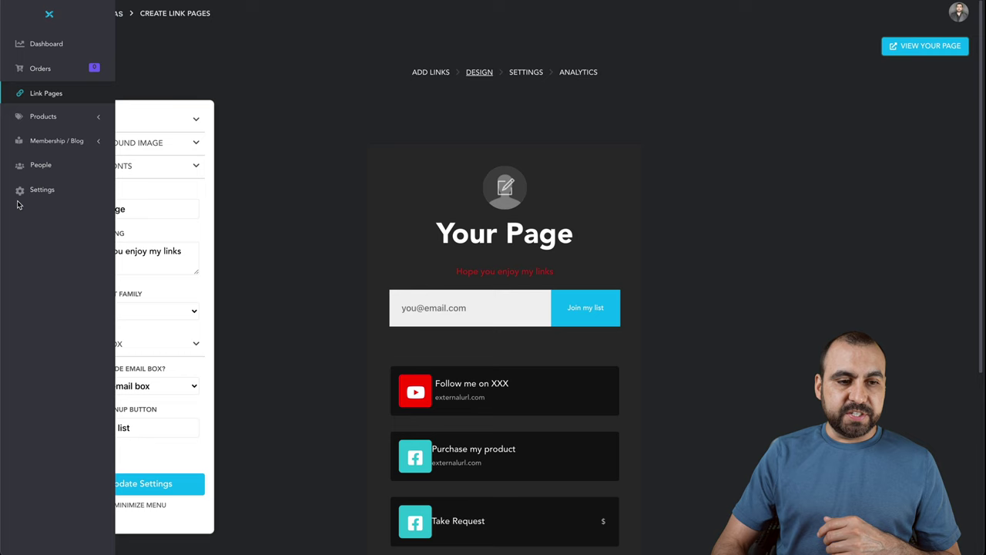
# - Open Project Settings' Domain & Business Defaults, showing username saas.hy.ax and Link Page as homepage
pyautogui.click(19, 193)
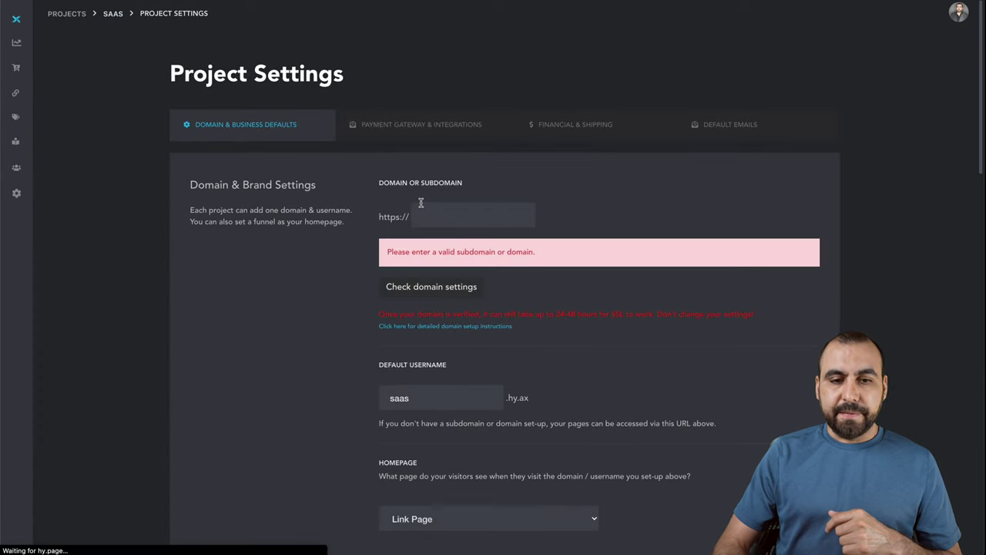
pyautogui.click(435, 218)
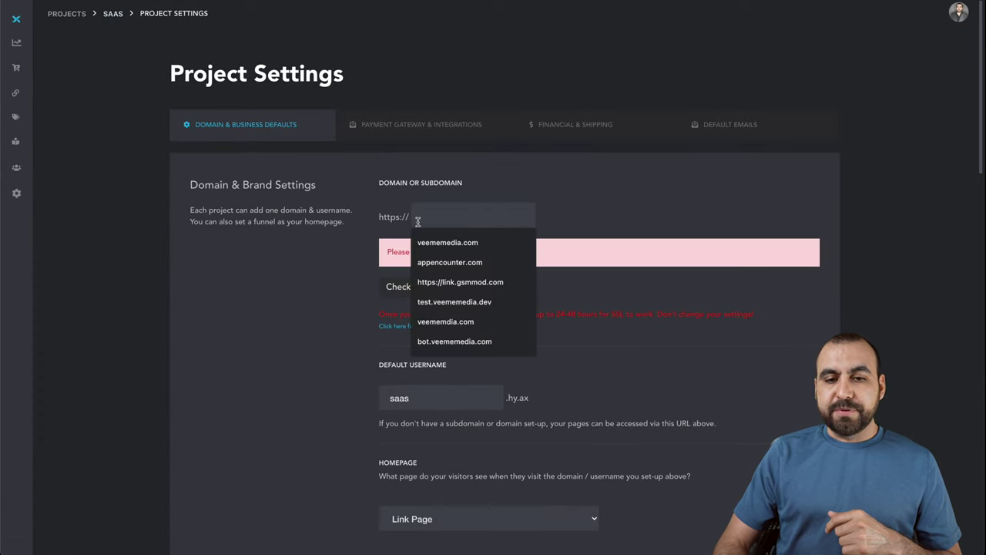
pyautogui.click(348, 249)
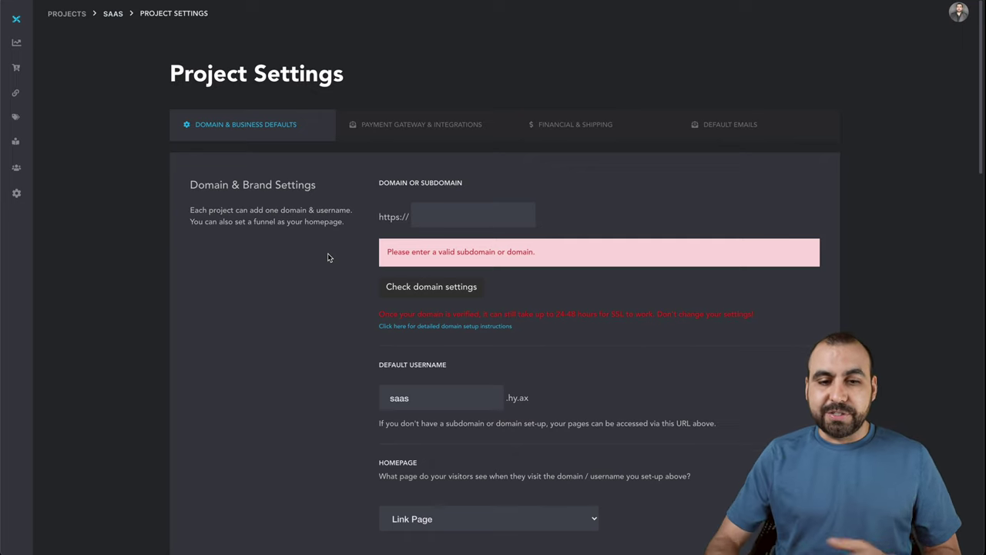
pyautogui.scroll(-3, 327, 257)
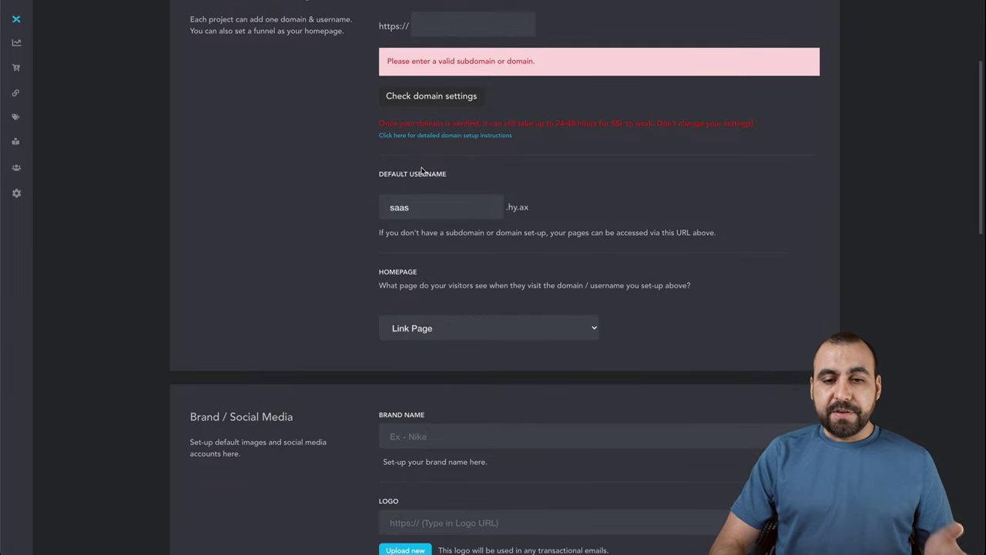
pyautogui.scroll(-1, 369, 229)
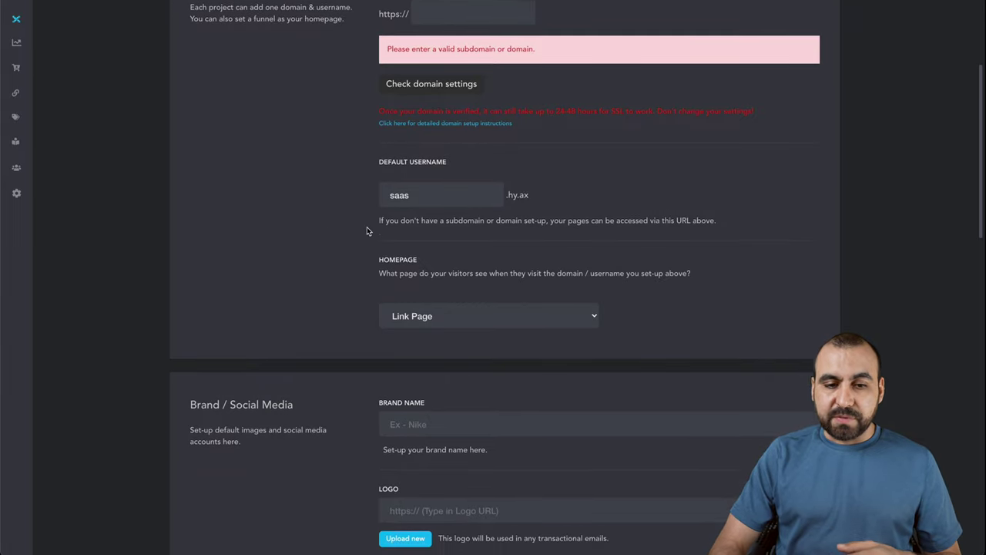
pyautogui.scroll(-2, 368, 230)
pyautogui.scroll(-2, 337, 231)
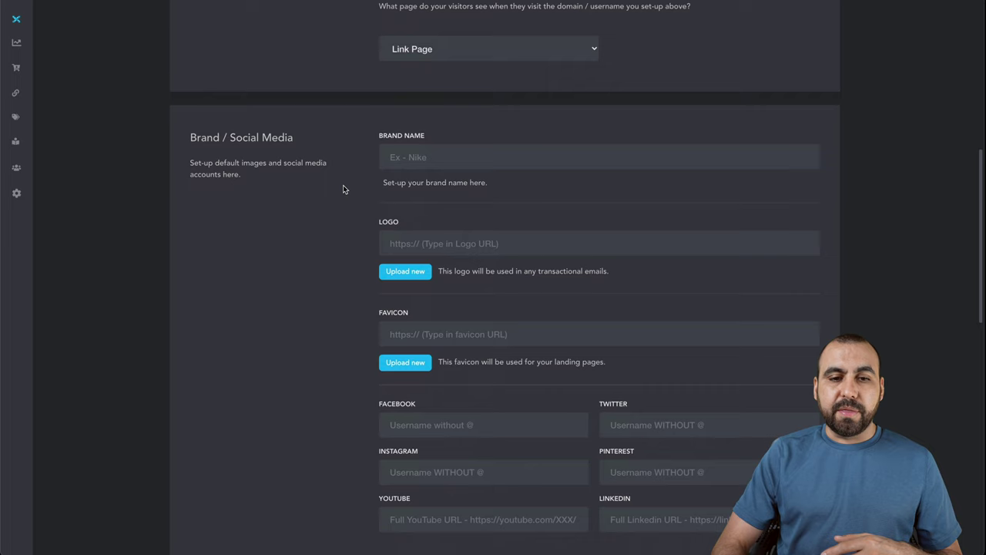
pyautogui.scroll(-1, 451, 321)
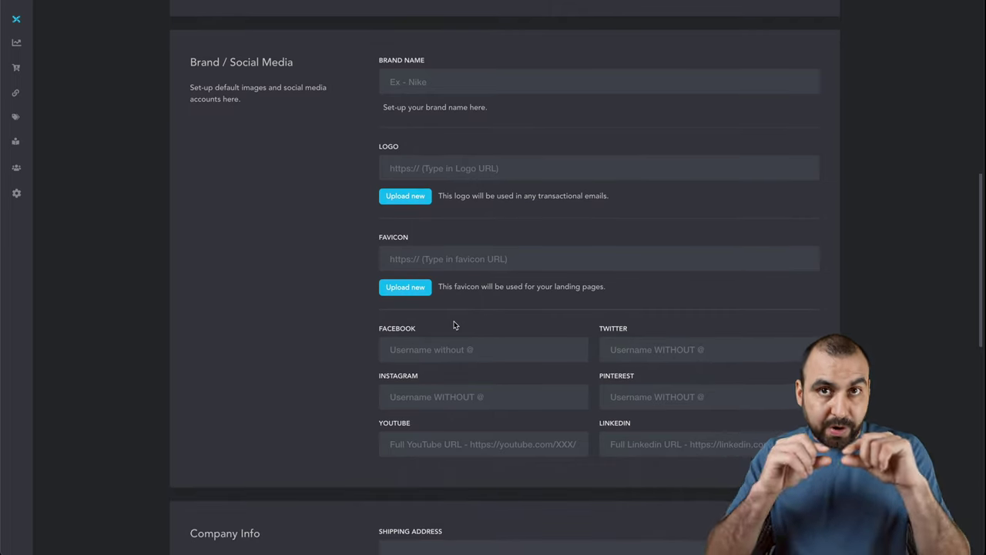
pyautogui.scroll(-3, 454, 321)
pyautogui.scroll(-5, 296, 306)
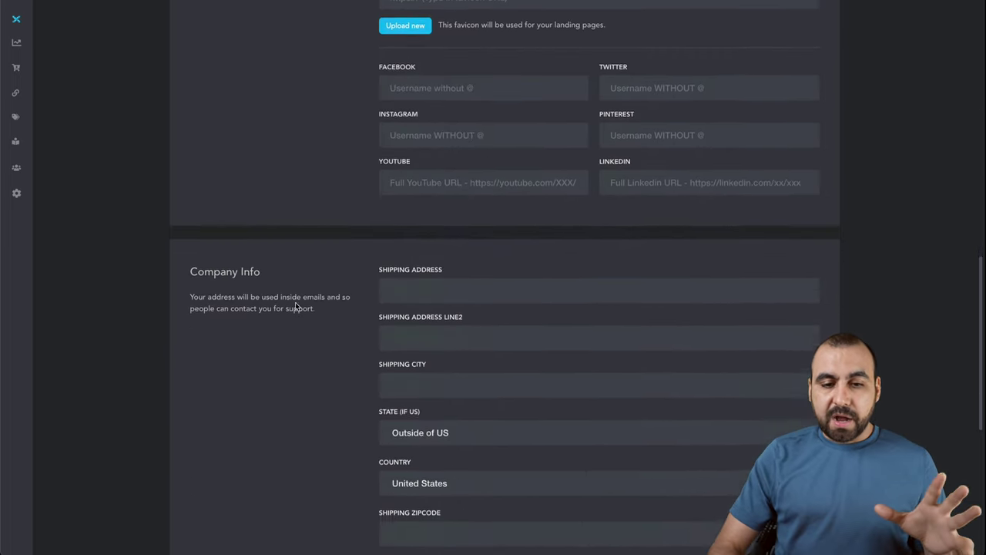
pyautogui.scroll(15, 295, 306)
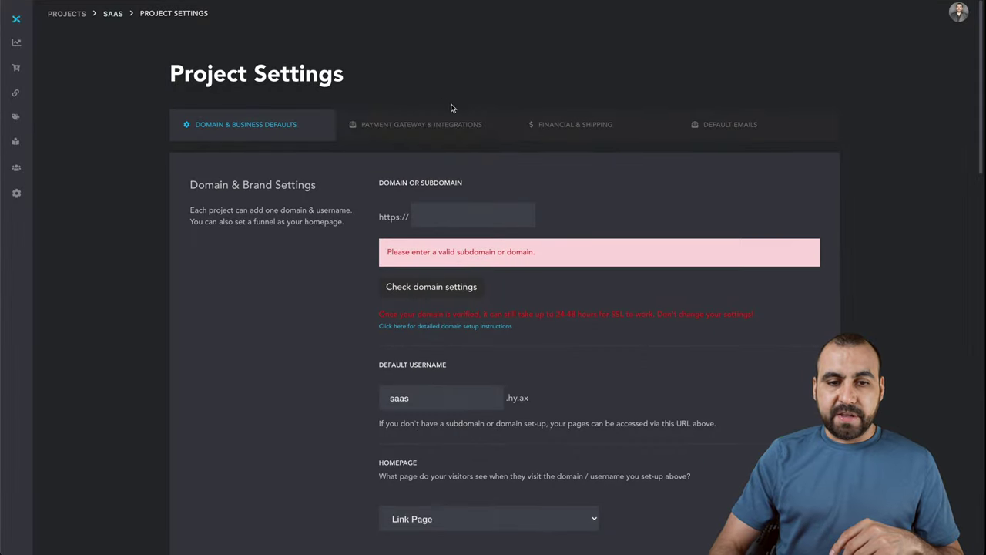
pyautogui.click(451, 135)
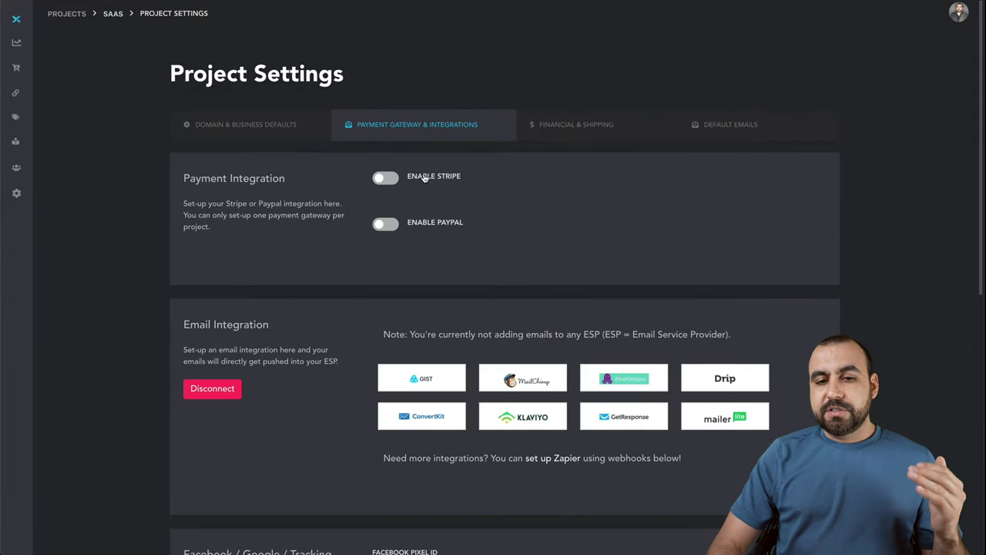
pyautogui.scroll(-2, 324, 329)
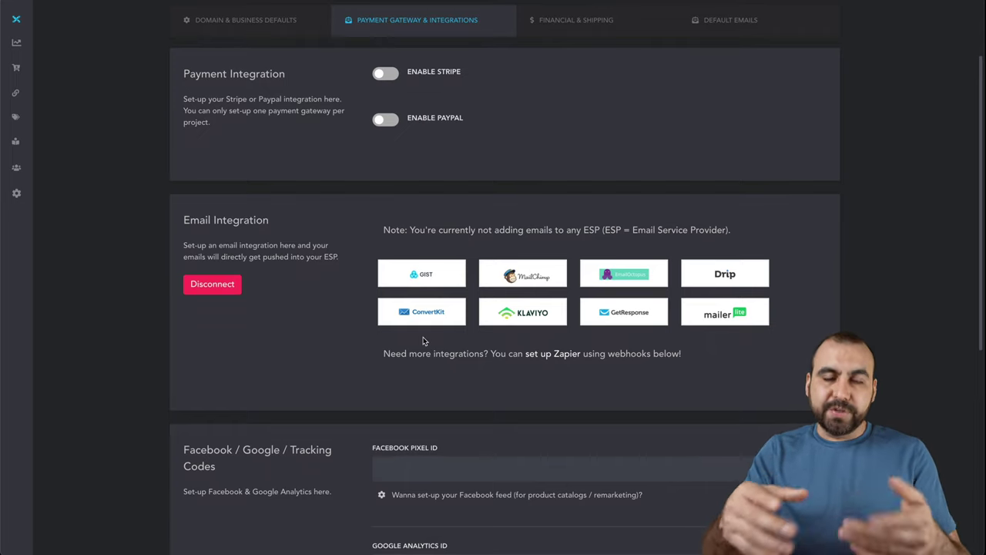
pyautogui.scroll(-3, 539, 331)
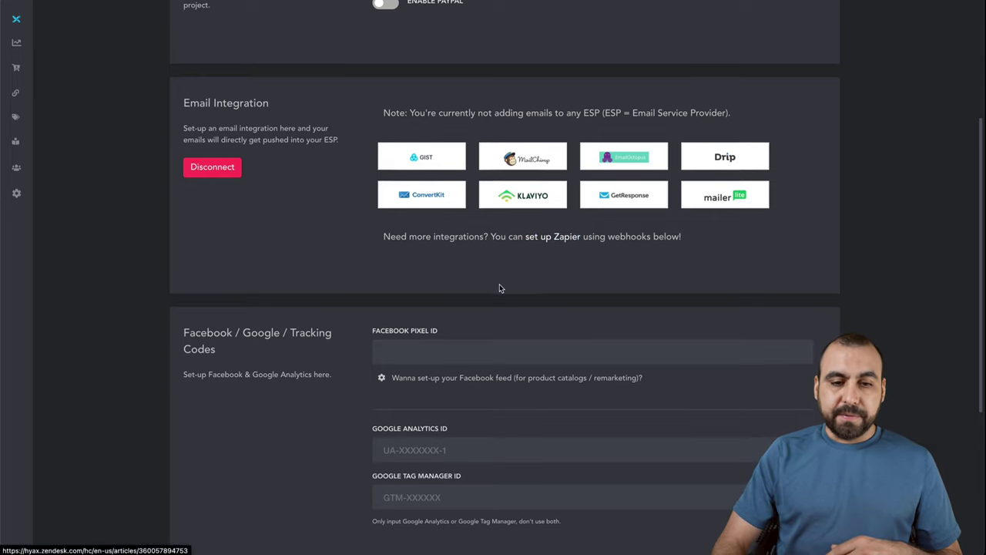
pyautogui.scroll(-3, 499, 284)
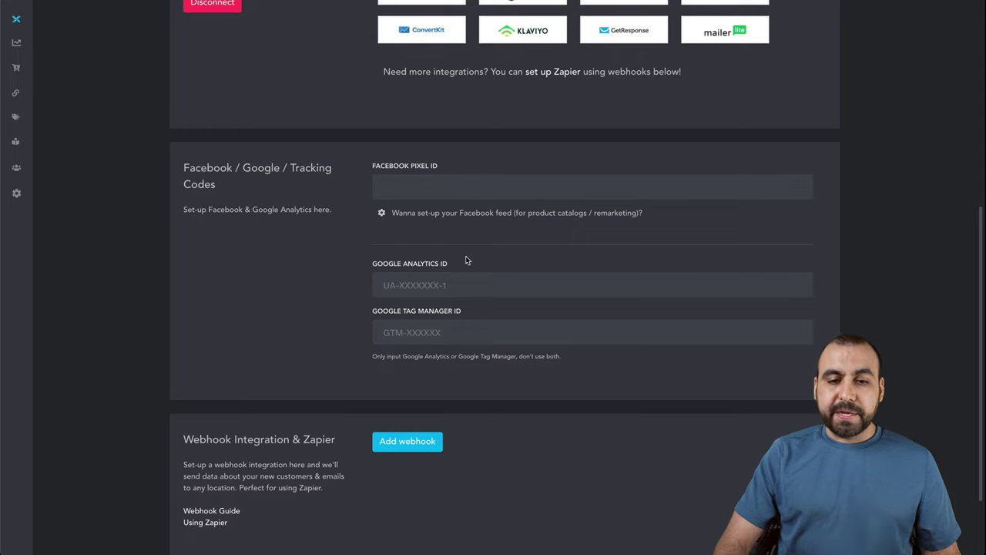
pyautogui.scroll(-2, 467, 332)
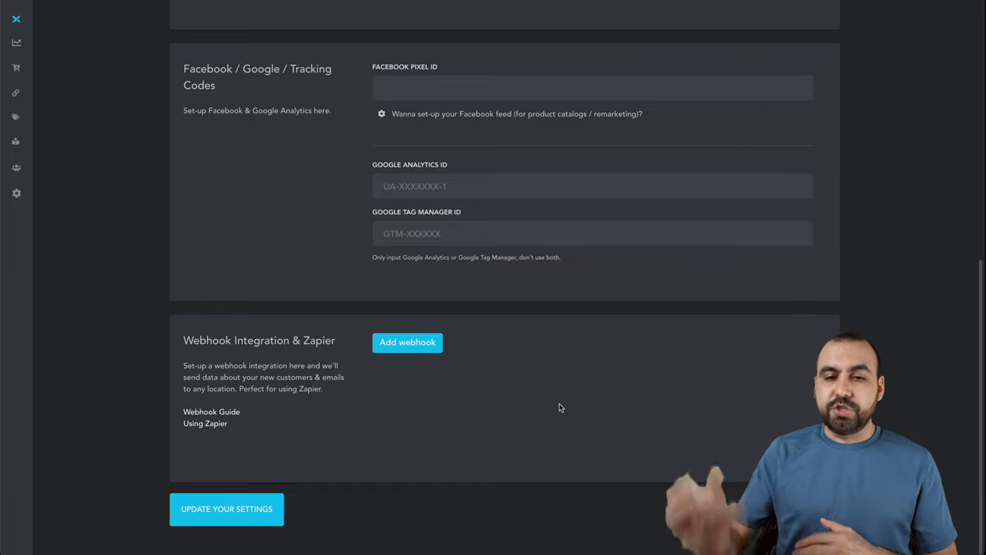
pyautogui.scroll(6, 560, 408)
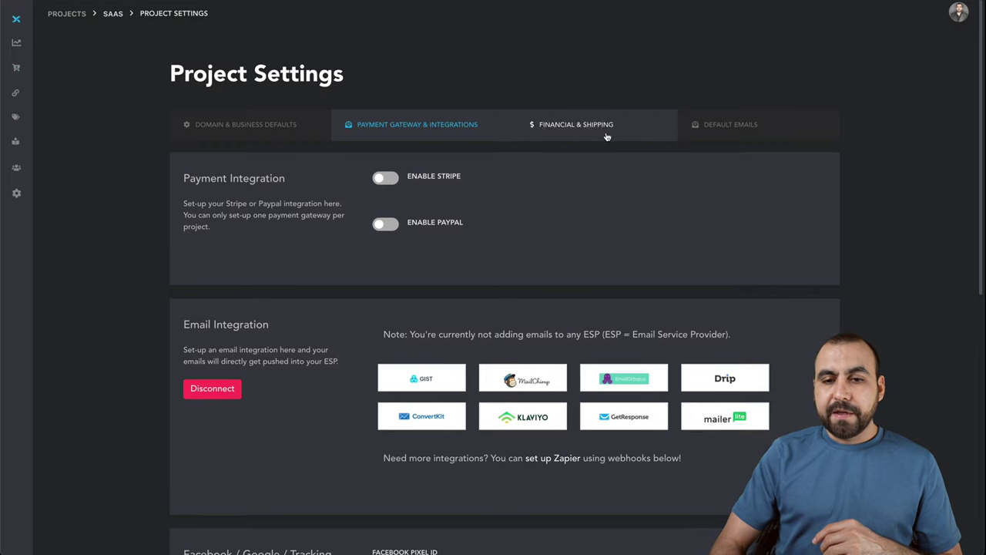
# - Go through Financial & Shipping to Default Emails and review the order confirmation and refund templates
pyautogui.click(606, 136)
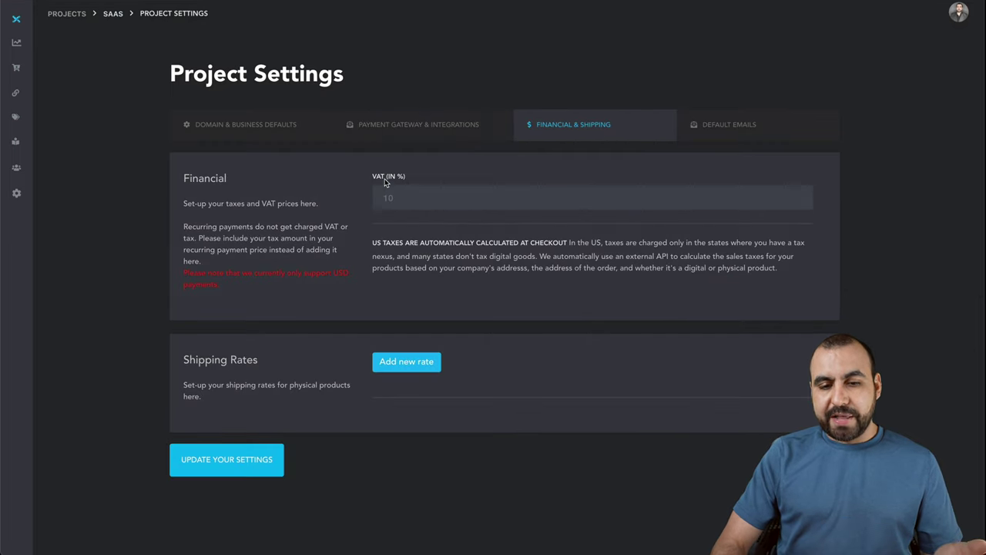
pyautogui.click(738, 125)
pyautogui.scroll(-3, 652, 375)
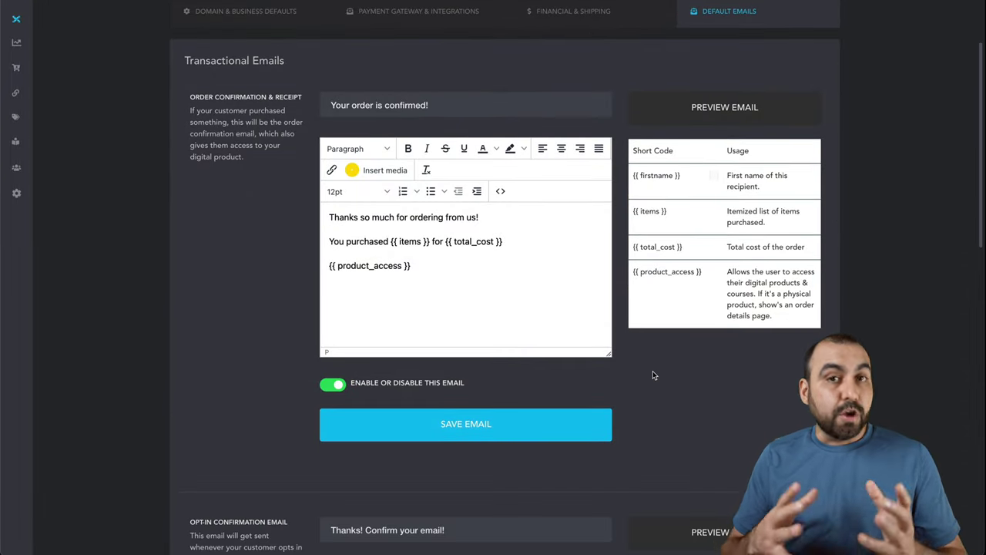
pyautogui.moveTo(394, 218); pyautogui.dragTo(433, 258)
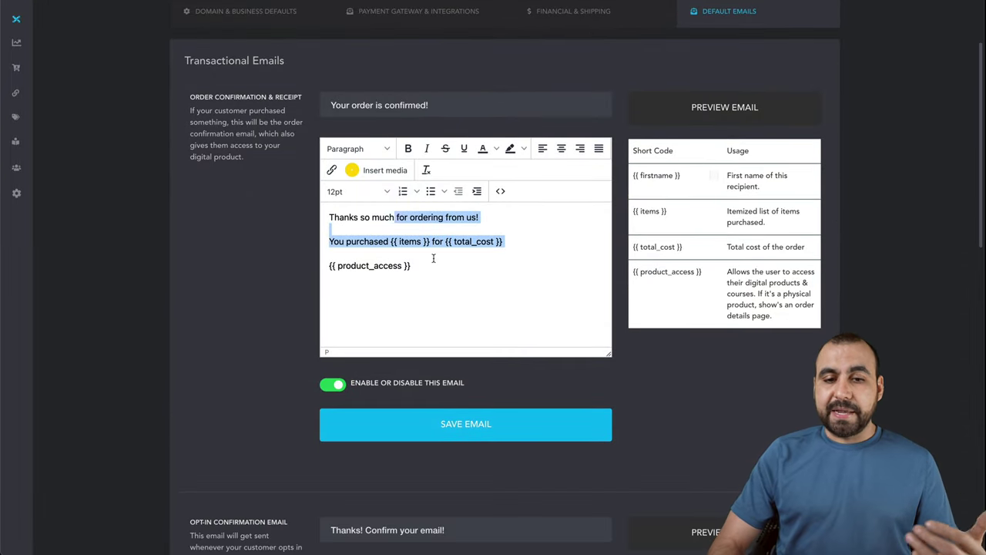
pyautogui.click(434, 254)
pyautogui.scroll(2, 638, 337)
pyautogui.scroll(-5, 638, 338)
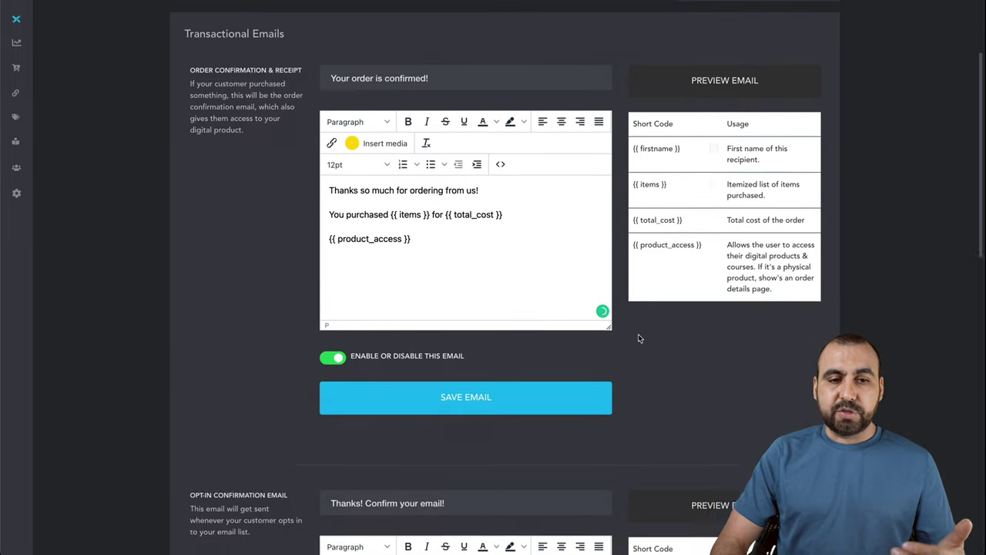
pyautogui.scroll(-6, 638, 337)
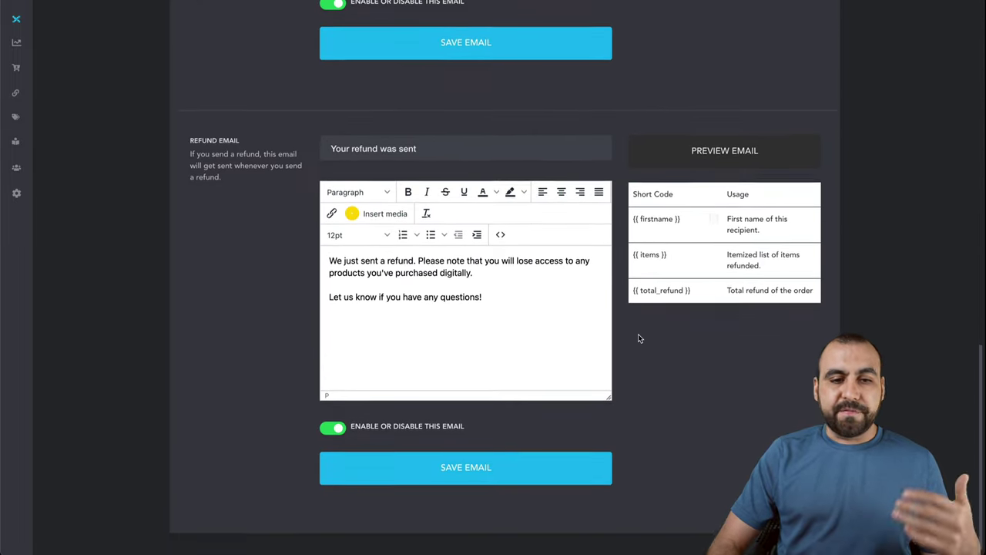
pyautogui.scroll(8, 638, 338)
# - Return to the SAAS link page editor and open its SETTINGS tab
pyautogui.scroll(4, 638, 338)
pyautogui.moveTo(23, 77)
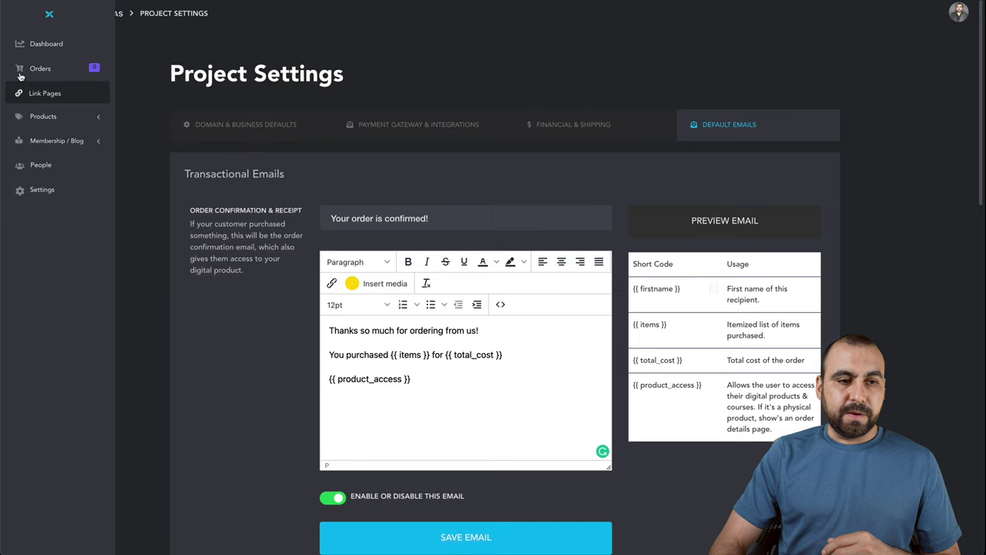
pyautogui.click(54, 93)
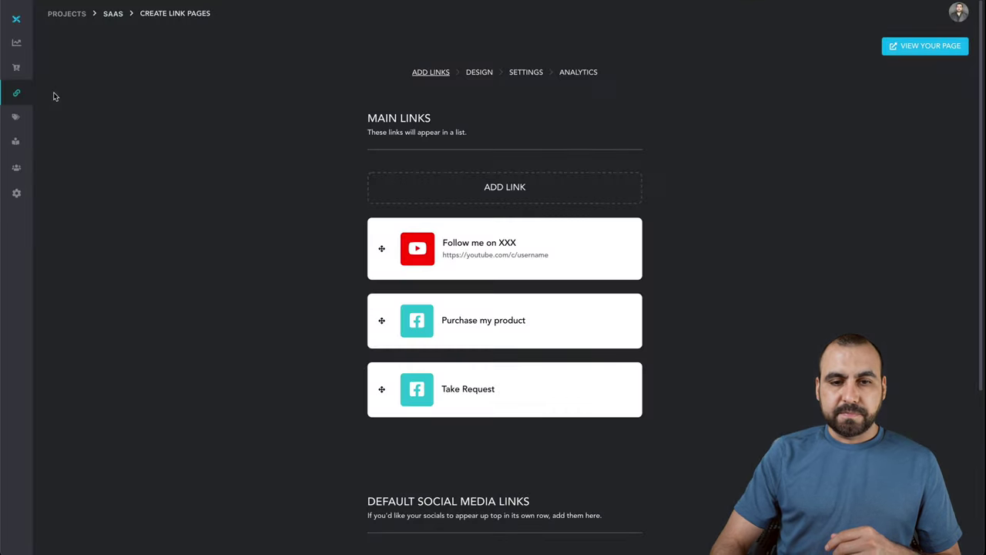
pyautogui.click(527, 74)
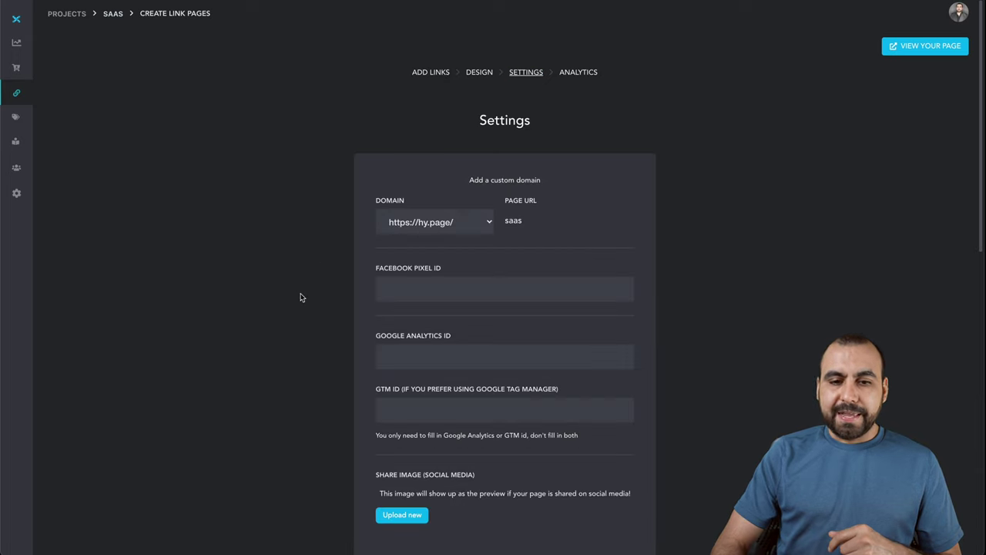
# - Review the domain, tracking and legal settings, then view Analytics showing 0 pageviews and clicks
pyautogui.scroll(-1, 314, 300)
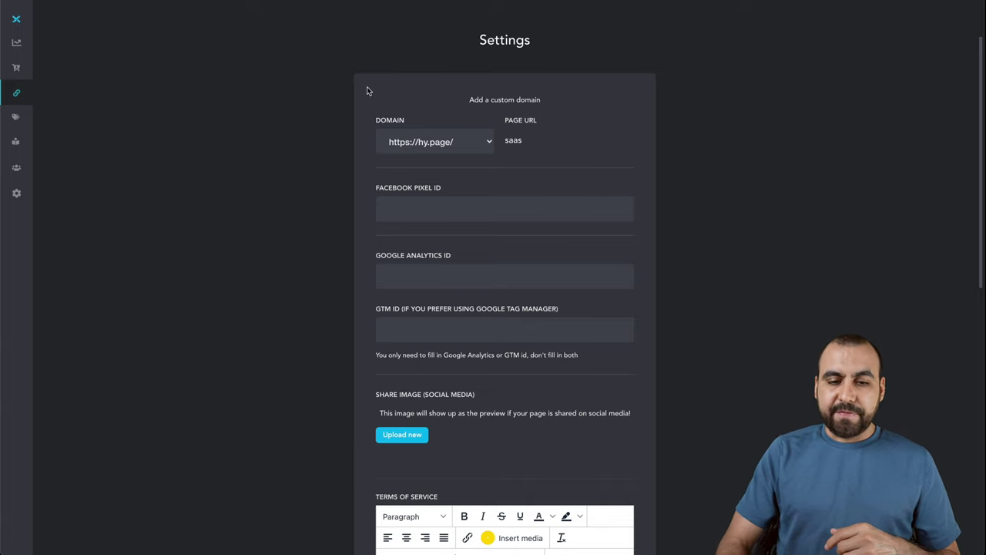
pyautogui.scroll(-3, 464, 138)
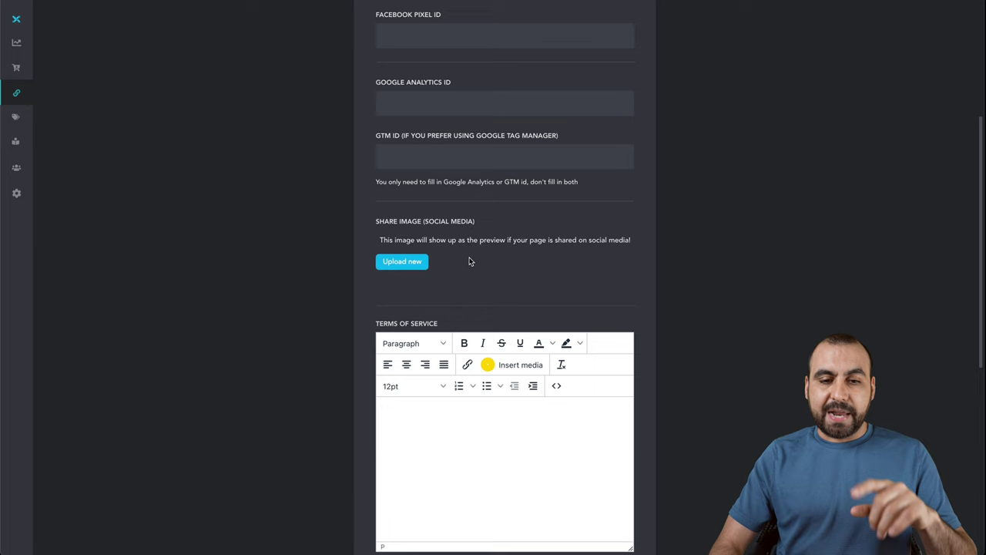
pyautogui.scroll(-5, 467, 265)
pyautogui.scroll(-5, 460, 198)
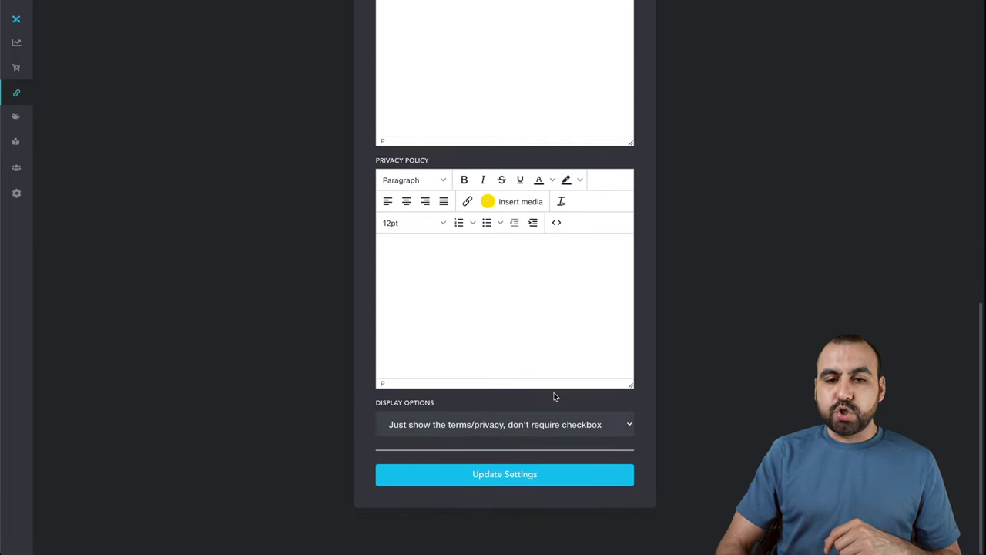
pyautogui.scroll(15, 554, 396)
pyautogui.click(587, 72)
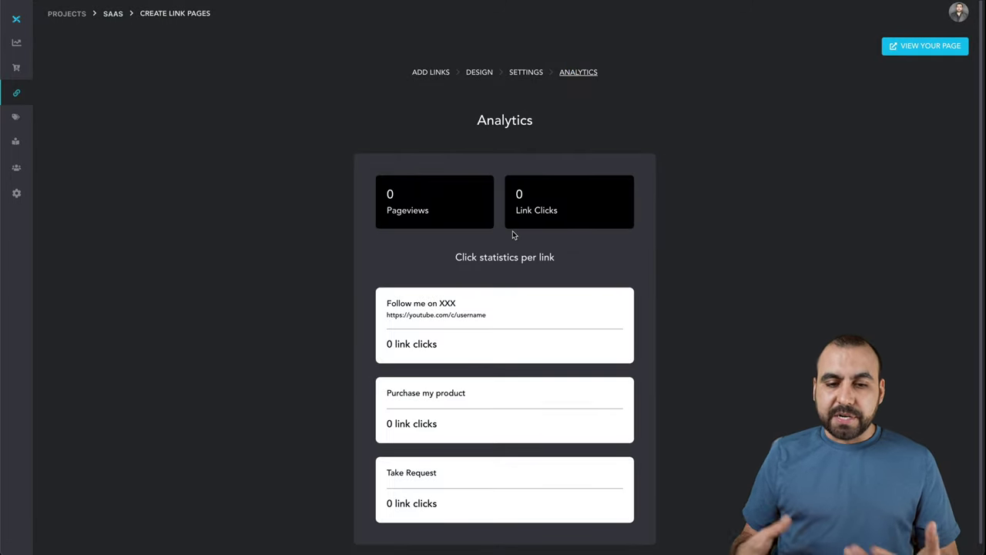
# - Scroll the Analytics tab to check the per-link stats: 0 pageviews, 0 link clicks, 0 clicks each
pyautogui.scroll(-1, 513, 230)
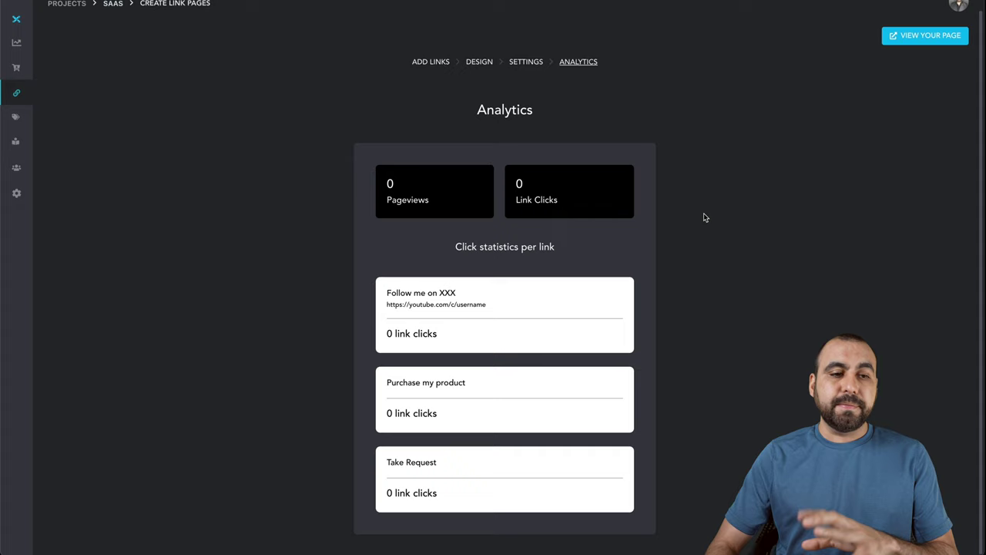
# - Create the first simple product from Products > Simple Products
pyautogui.moveTo(11, 100)
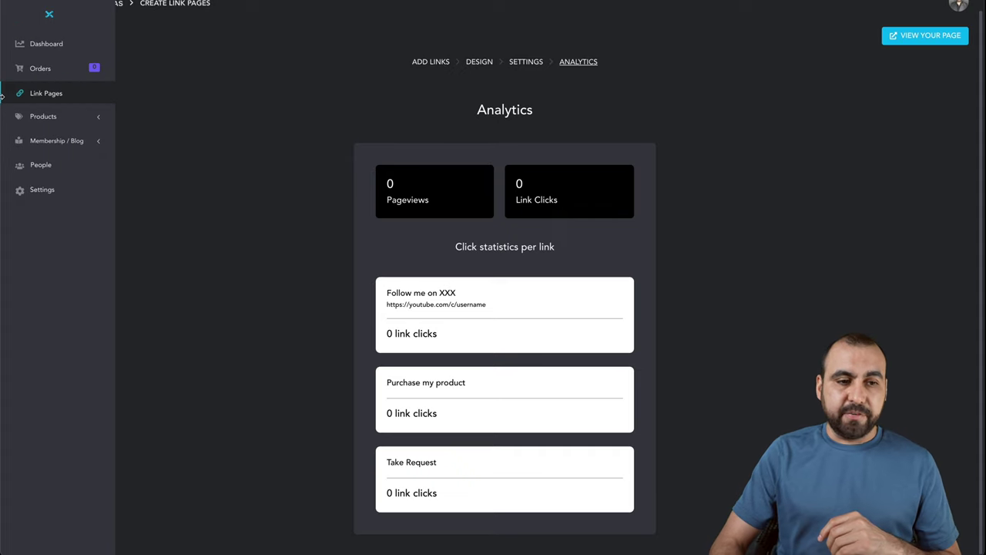
pyautogui.click(43, 114)
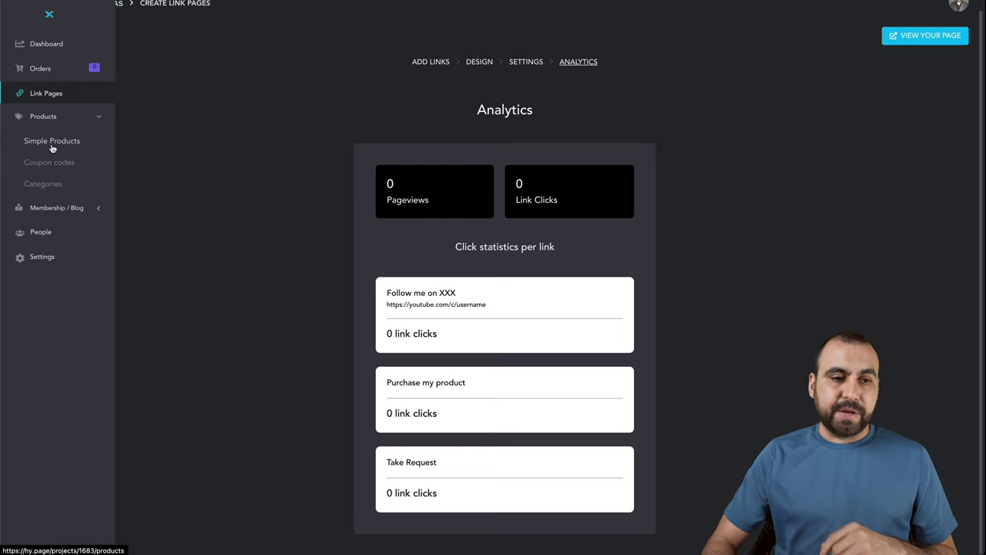
pyautogui.click(51, 143)
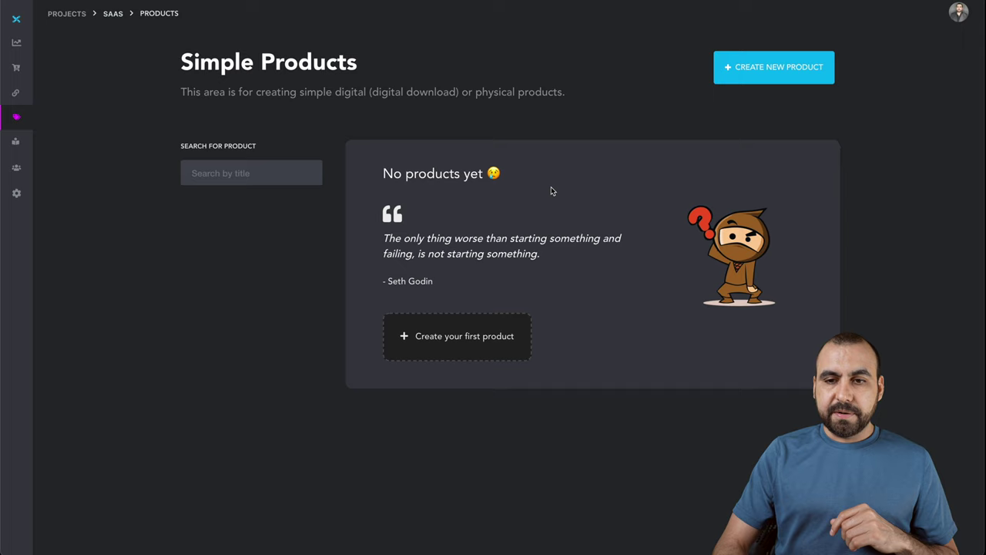
pyautogui.click(763, 65)
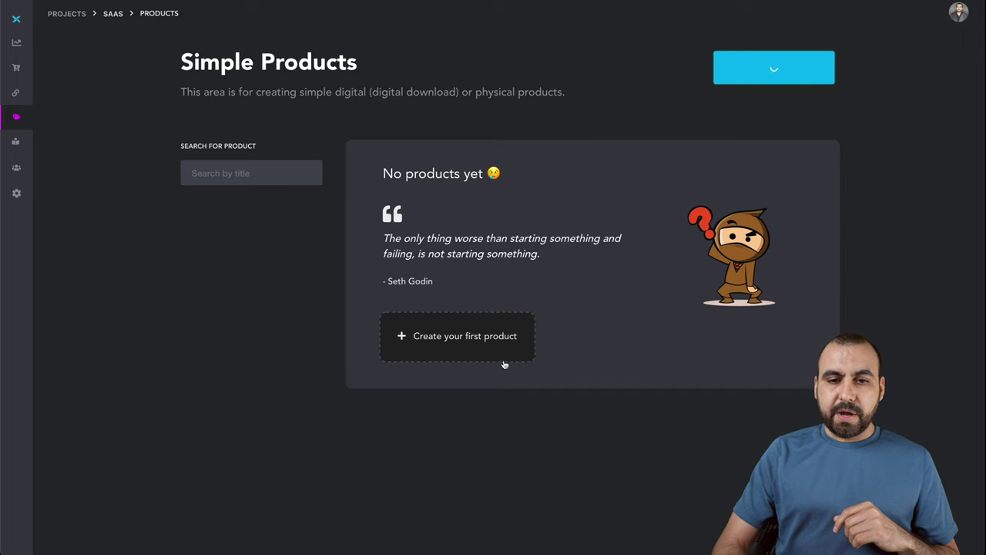
# - Review the Main Settings and description of 'Your awesome product!', then go to Price / Product Options
pyautogui.scroll(-2, 484, 280)
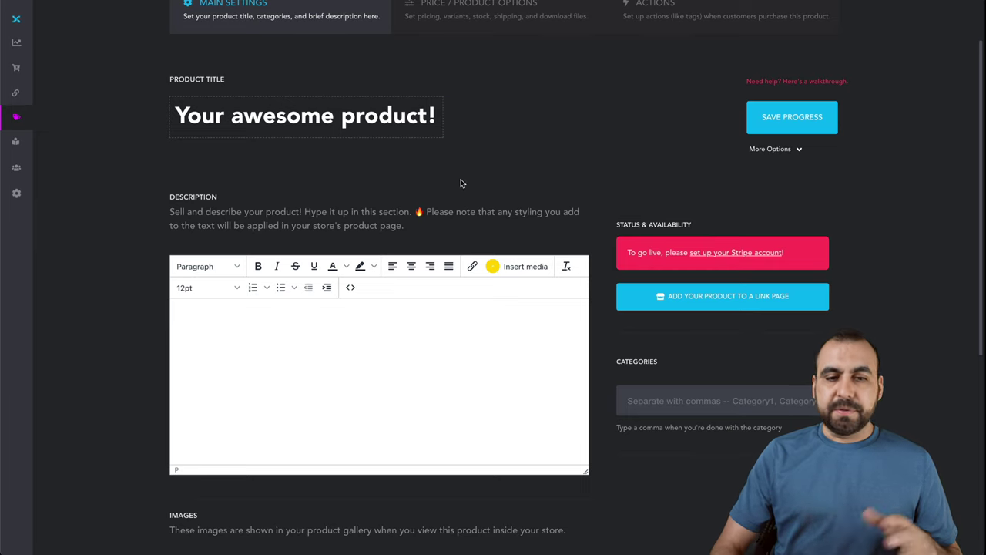
pyautogui.click(462, 351)
pyautogui.scroll(-2, 463, 349)
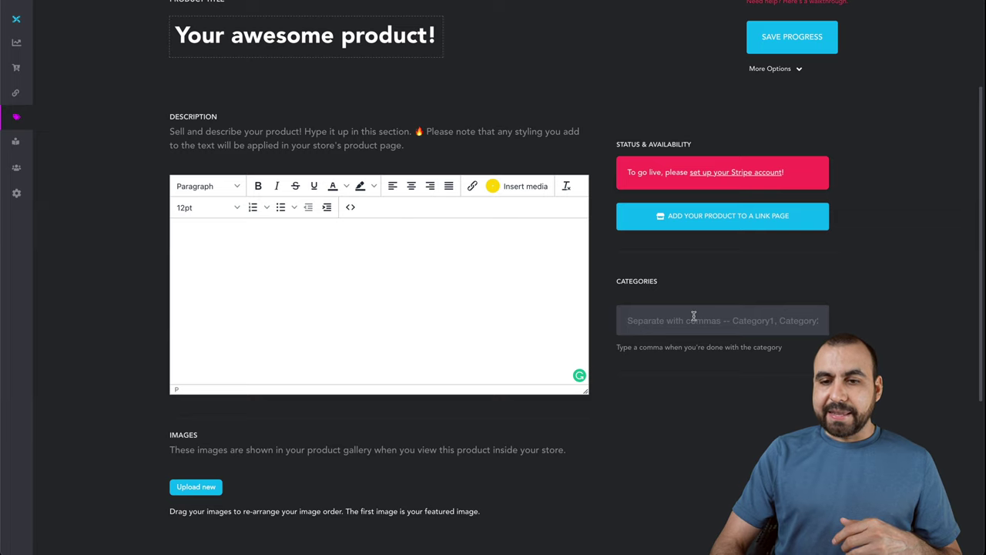
pyautogui.scroll(-4, 332, 470)
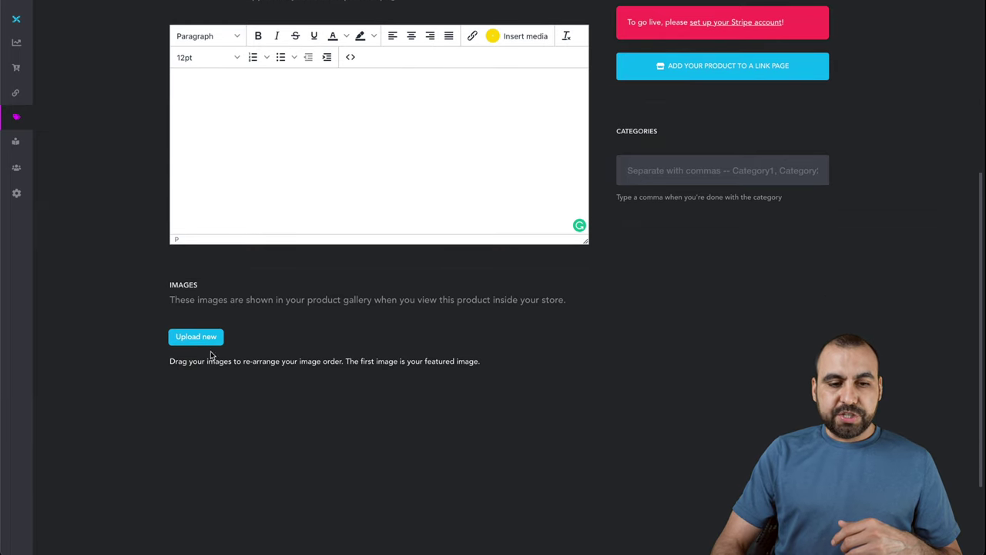
pyautogui.scroll(8, 264, 359)
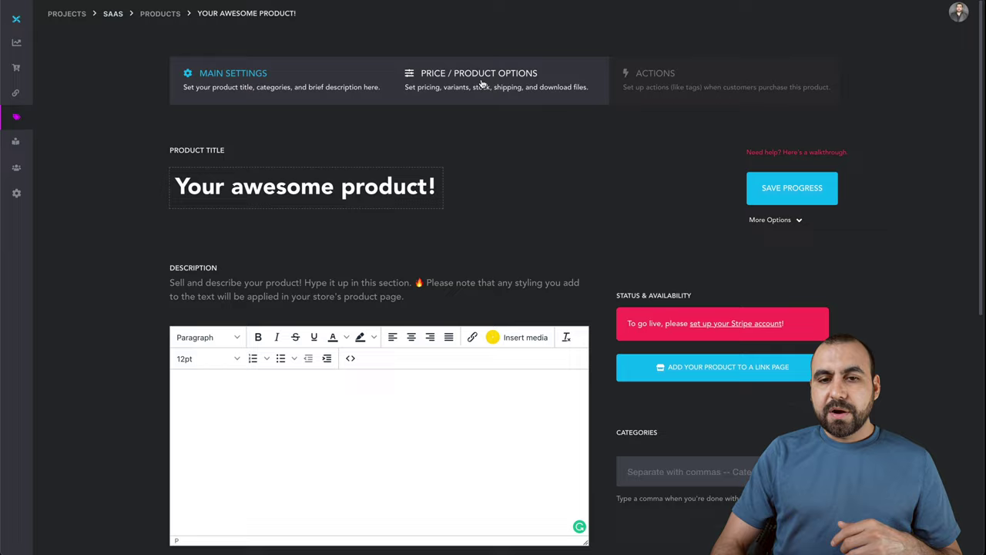
pyautogui.click(463, 114)
pyautogui.scroll(-3, 710, 167)
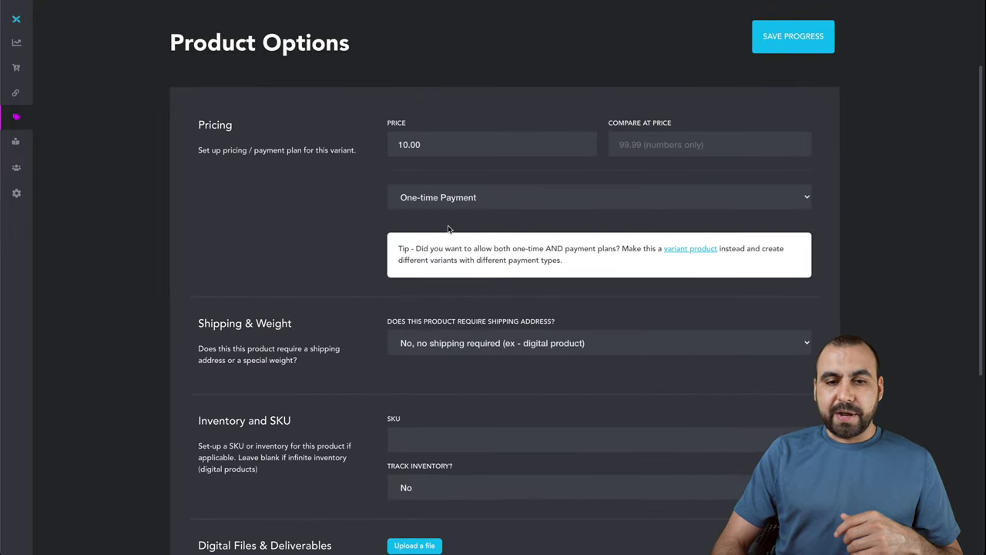
pyautogui.click(460, 202)
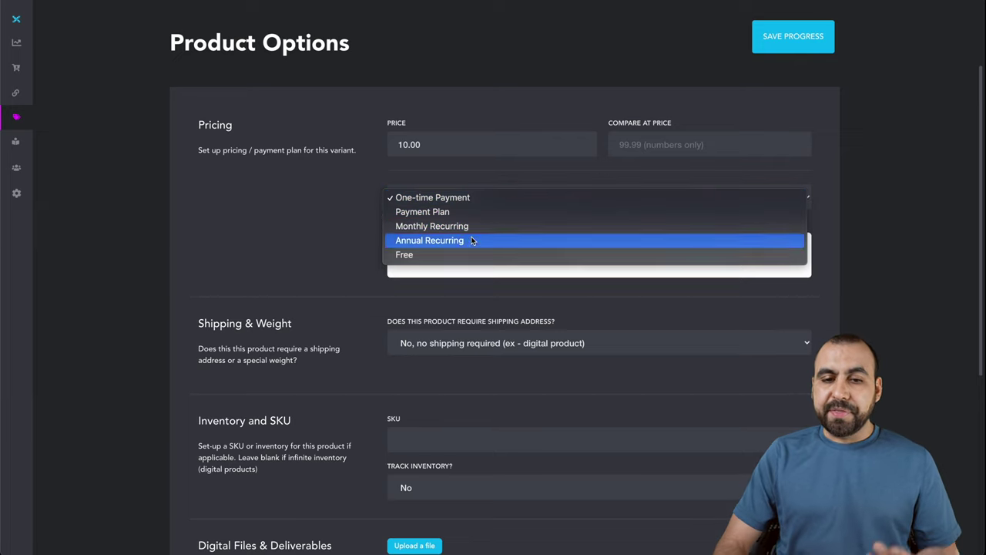
pyautogui.click(294, 233)
pyautogui.scroll(-3, 294, 233)
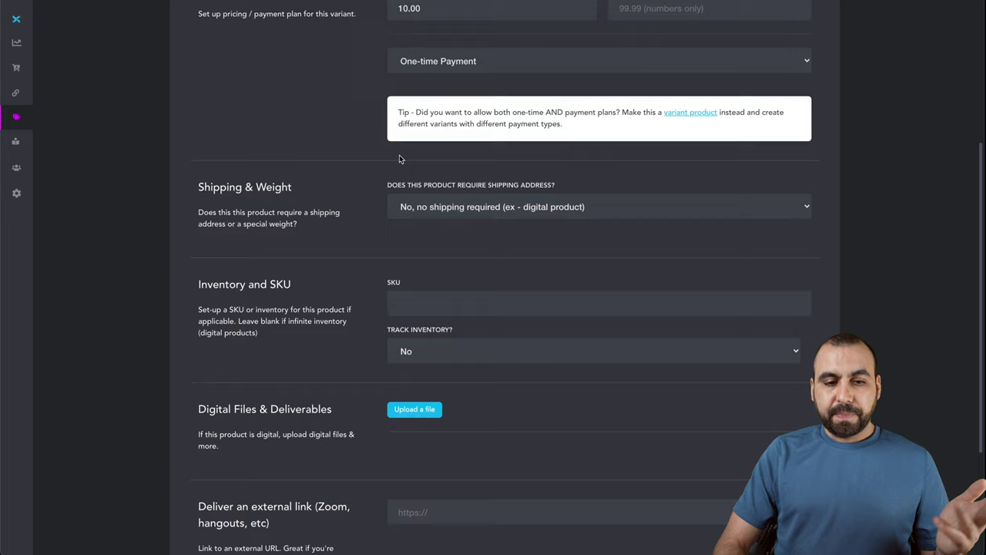
pyautogui.scroll(-2, 324, 340)
pyautogui.scroll(-2, 324, 340)
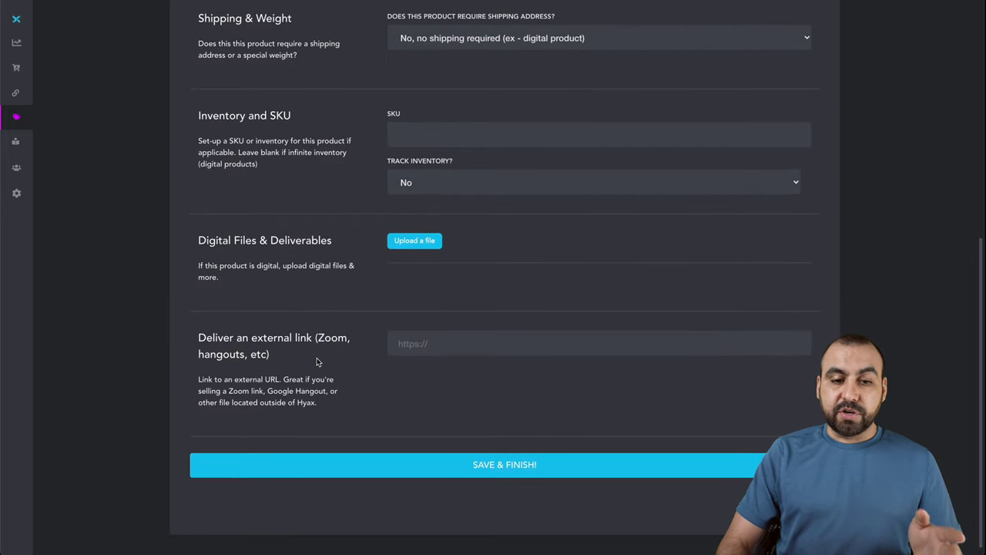
pyautogui.scroll(4, 359, 348)
pyautogui.scroll(5, 359, 350)
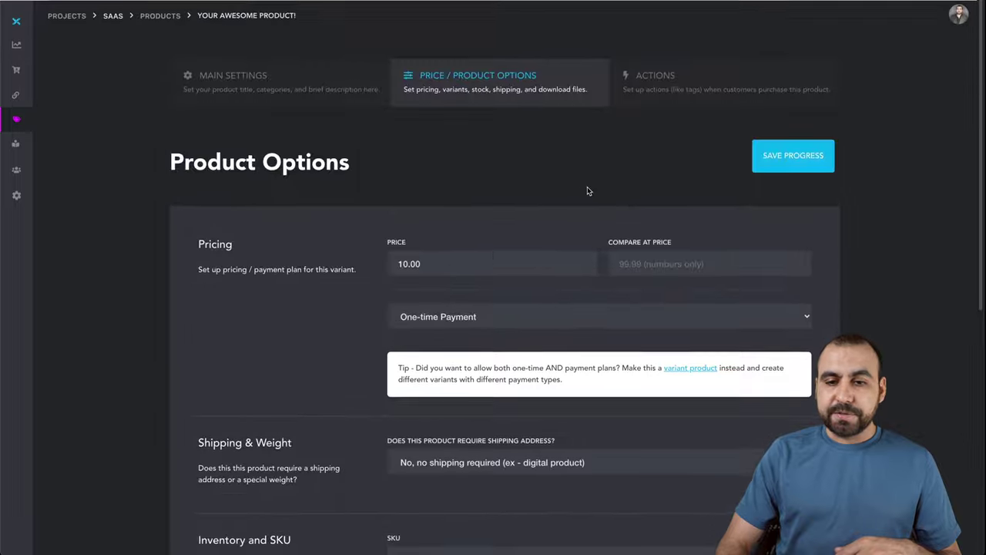
# - Begin a product action triggered by Purchases product to Add profile tag, then expand Membership / Blog
pyautogui.click(683, 82)
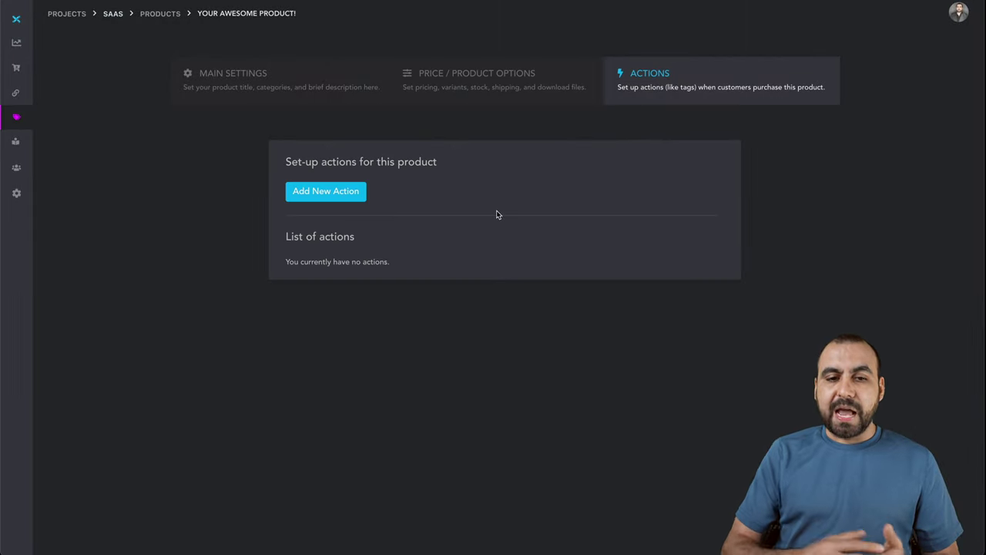
pyautogui.click(322, 193)
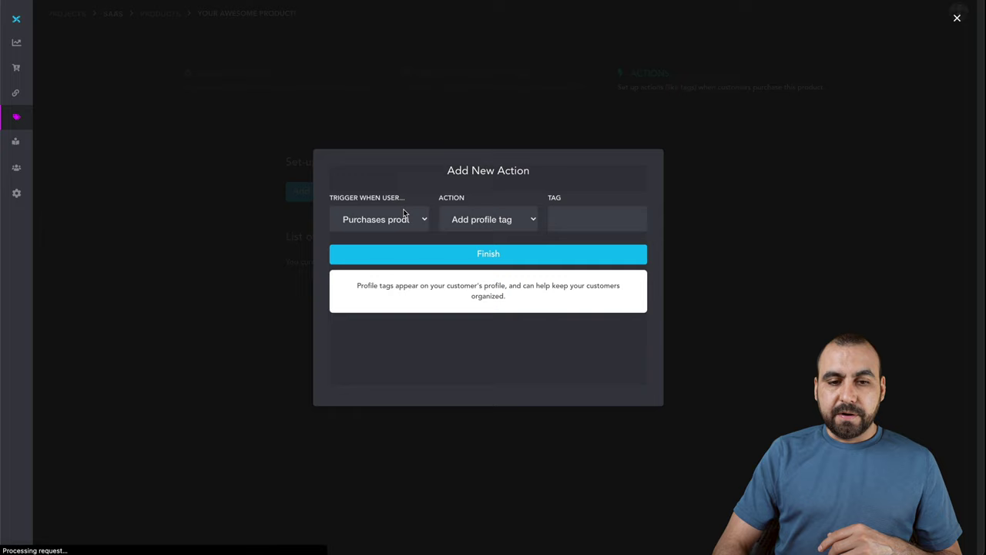
pyautogui.click(399, 223)
pyautogui.click(406, 222)
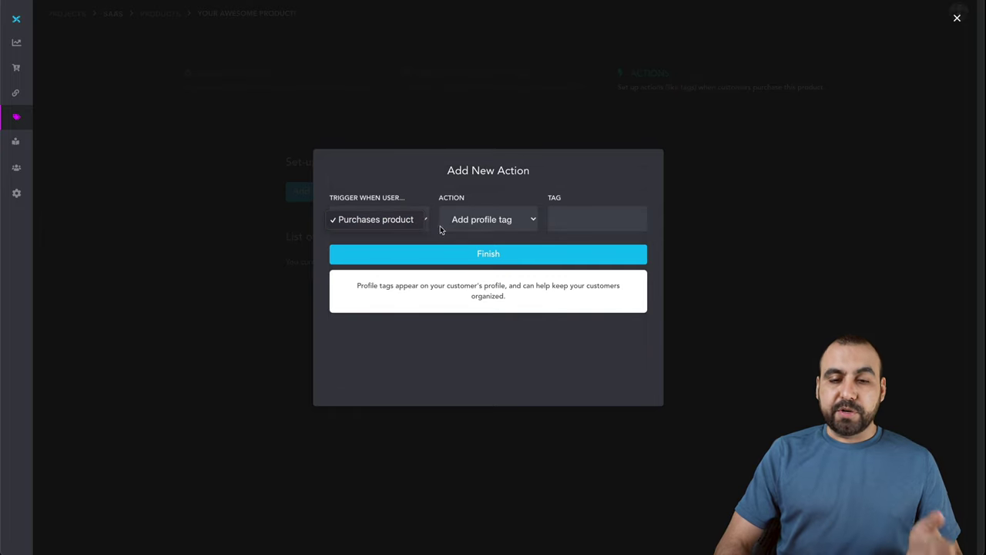
pyautogui.click(511, 222)
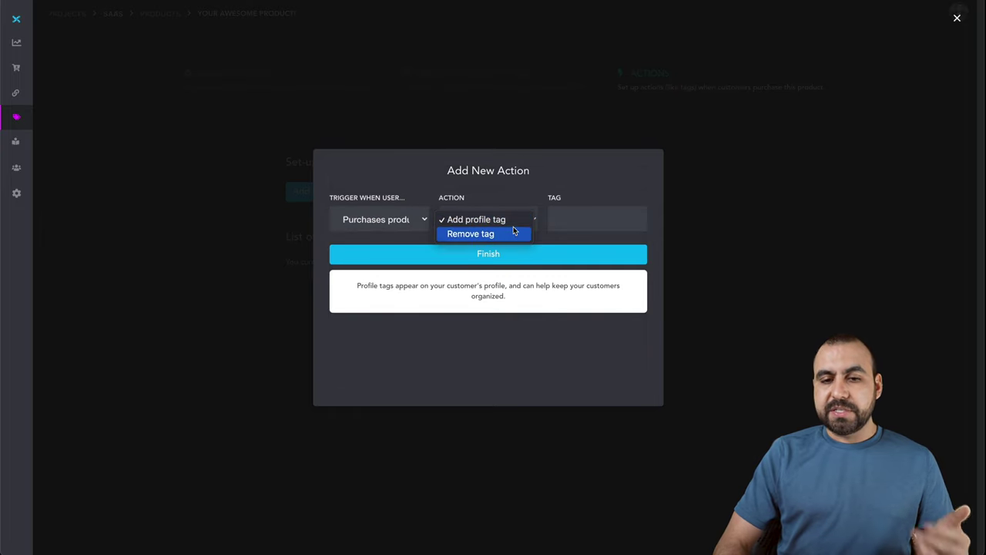
pyautogui.click(600, 218)
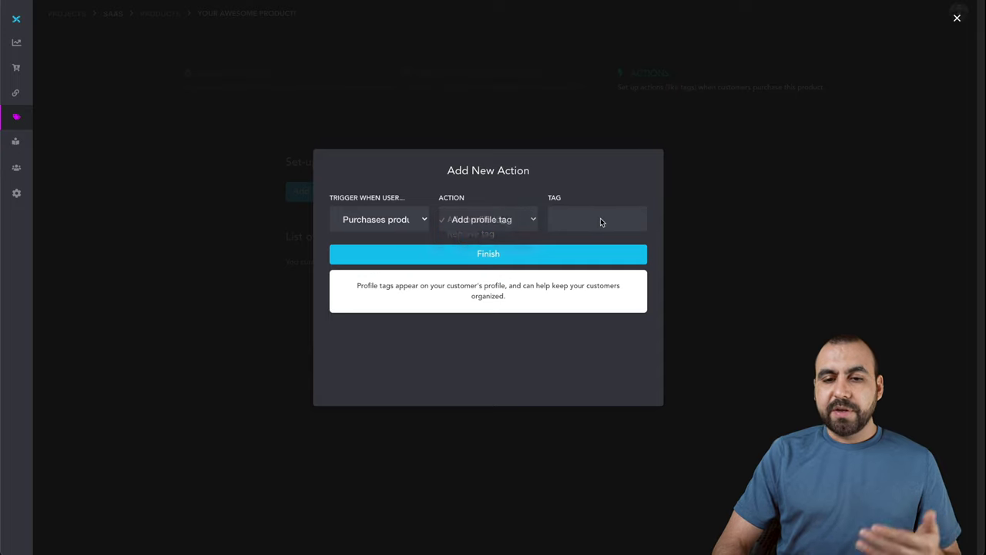
pyautogui.click(600, 218)
pyautogui.click(371, 407)
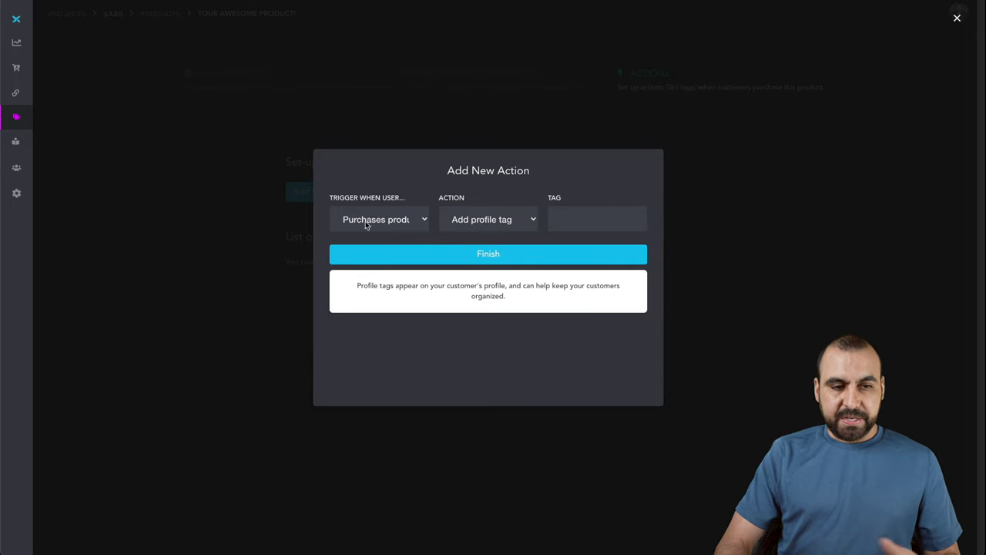
pyautogui.click(20, 141)
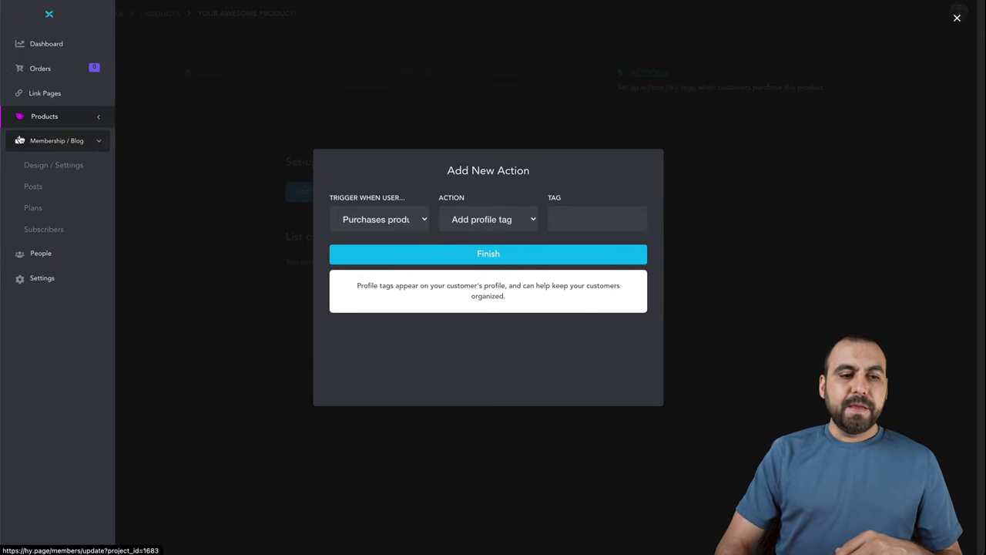
# - Launch the Membership / Blog design editor from Design / Settings
pyautogui.click(54, 166)
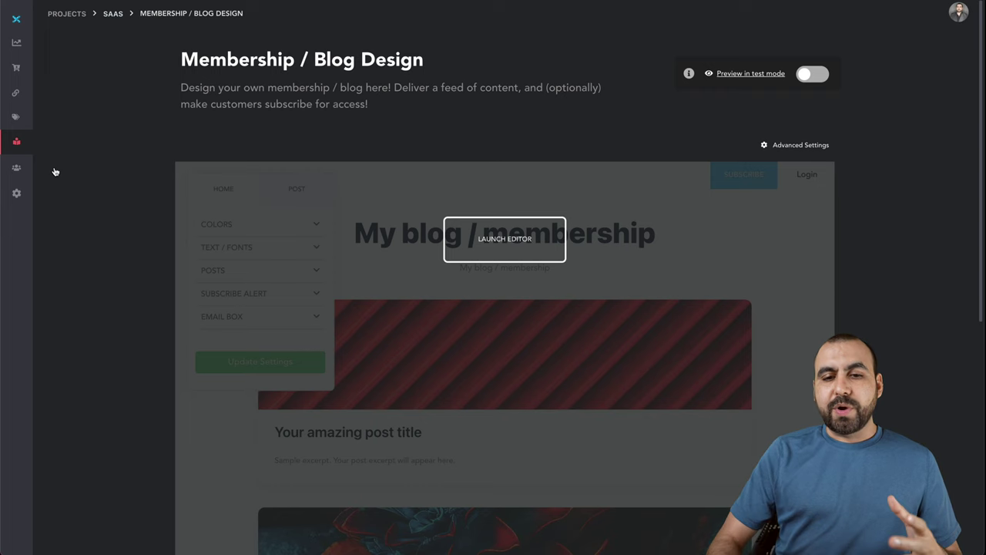
pyautogui.click(513, 248)
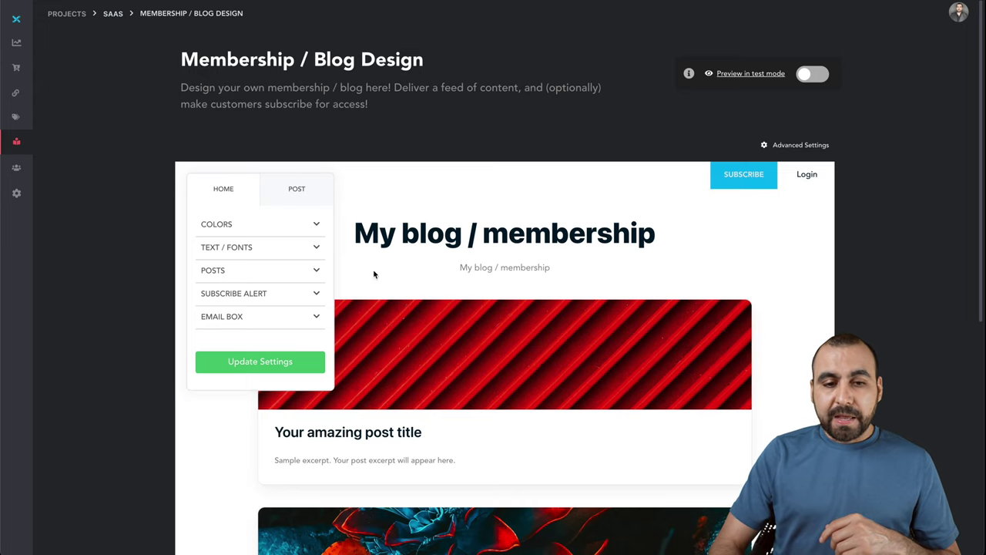
pyautogui.scroll(-3, 343, 189)
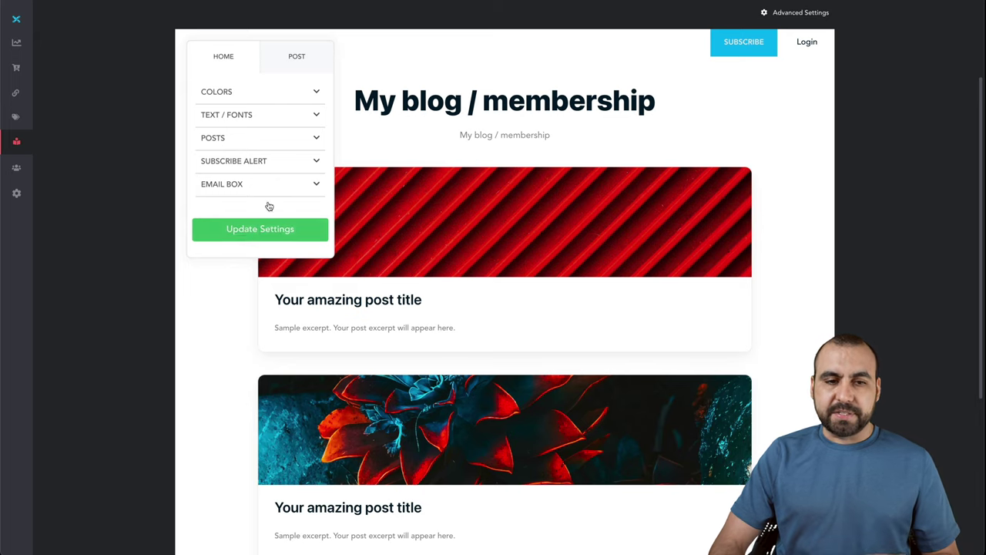
# - Preview the post 'A New Member Post 123' with its GATED CONTENT text settings expanded
pyautogui.click(296, 57)
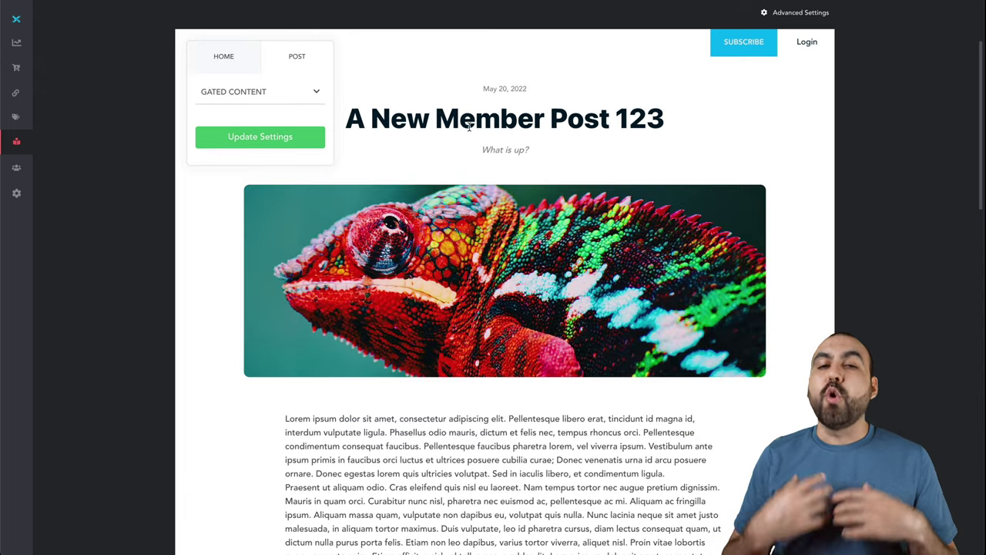
pyautogui.click(297, 98)
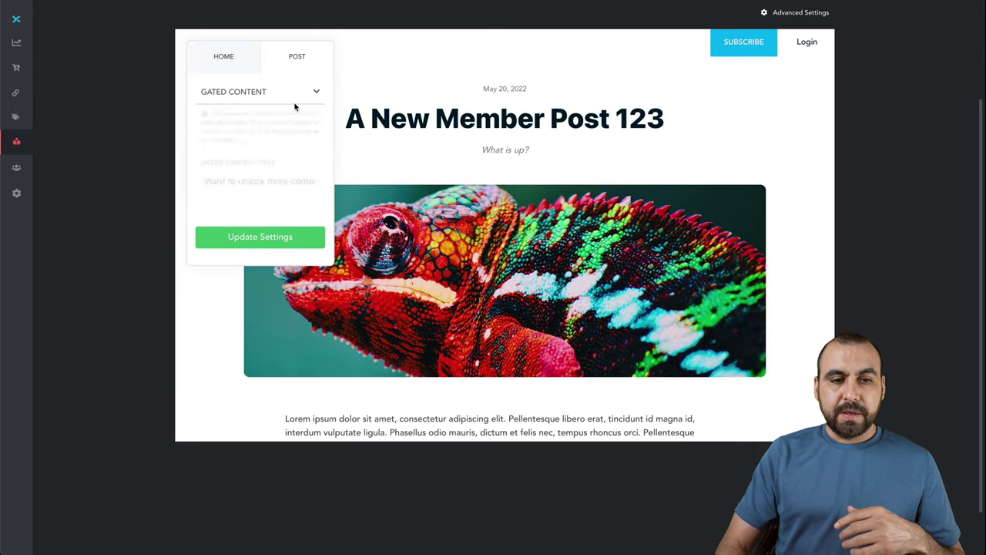
pyautogui.scroll(-2, 471, 287)
pyautogui.scroll(3, 471, 287)
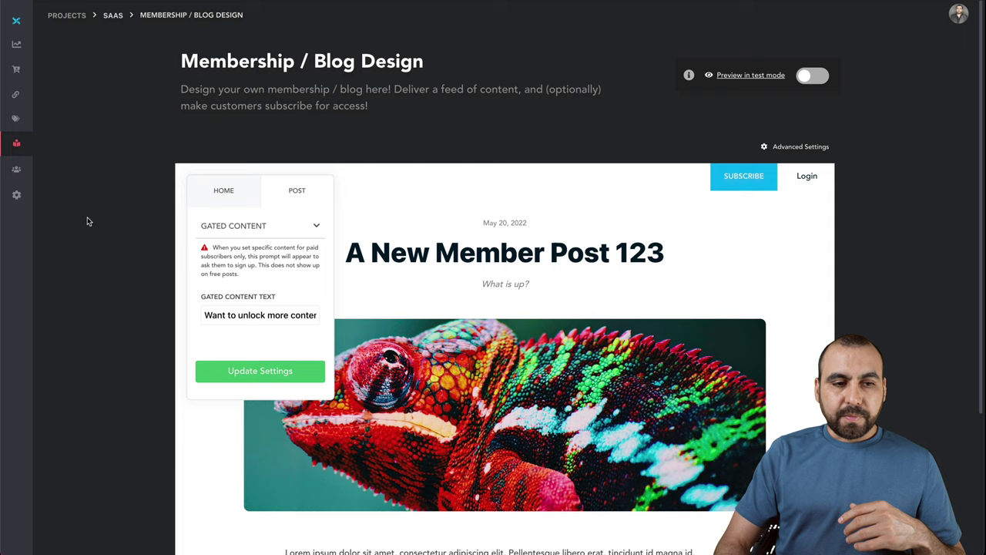
pyautogui.moveTo(51, 151)
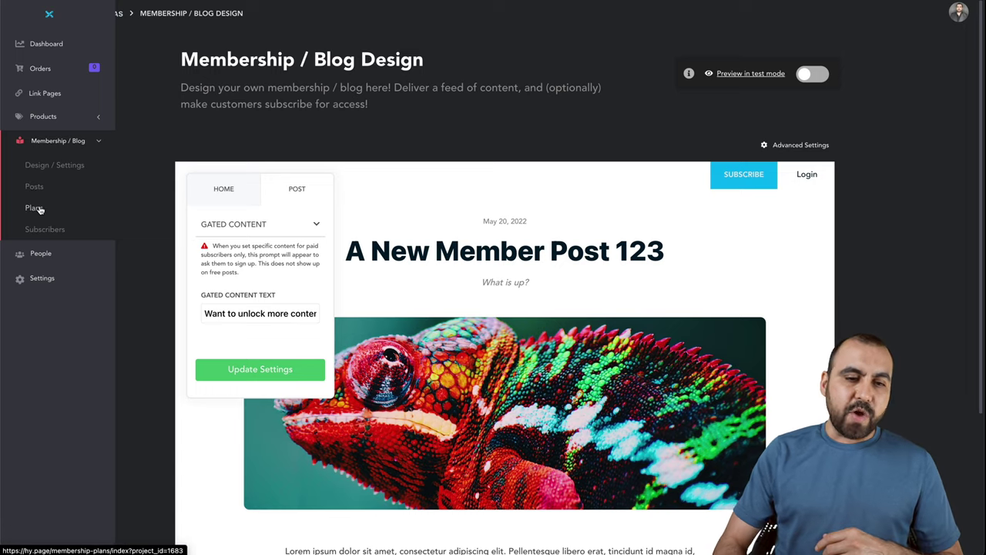
# - Visit the membership Plans page, then the Subscribers list
pyautogui.click(35, 208)
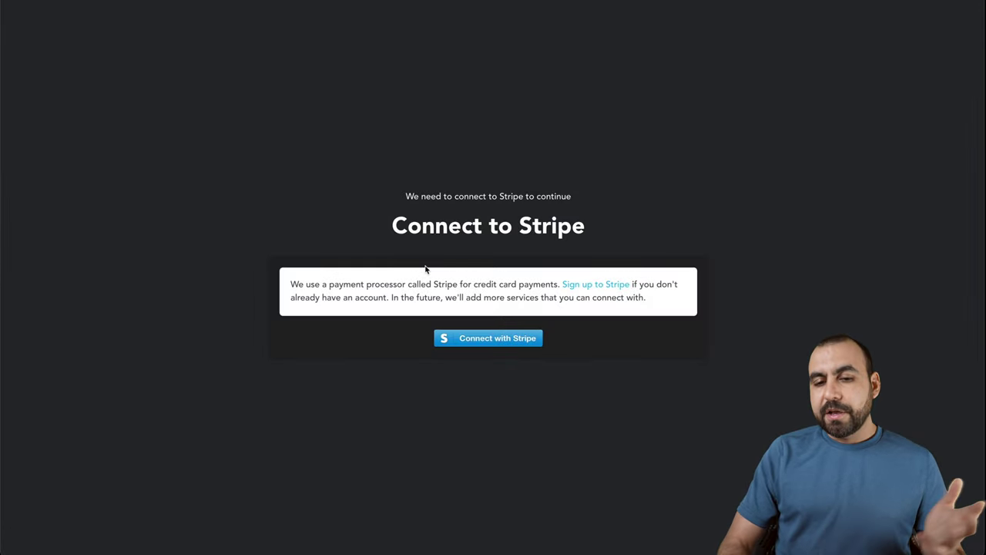
pyautogui.hotkey('alt', 'Left')
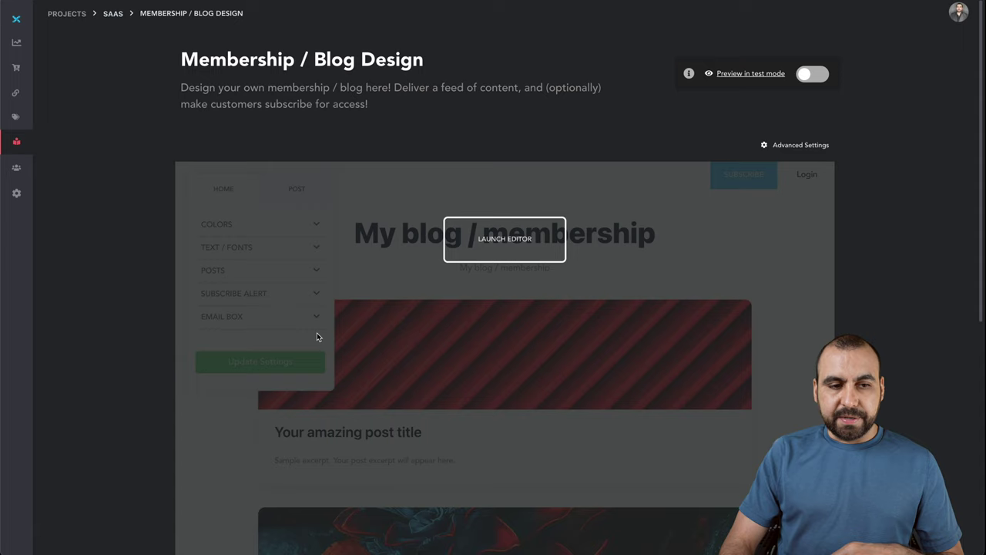
pyautogui.moveTo(18, 144)
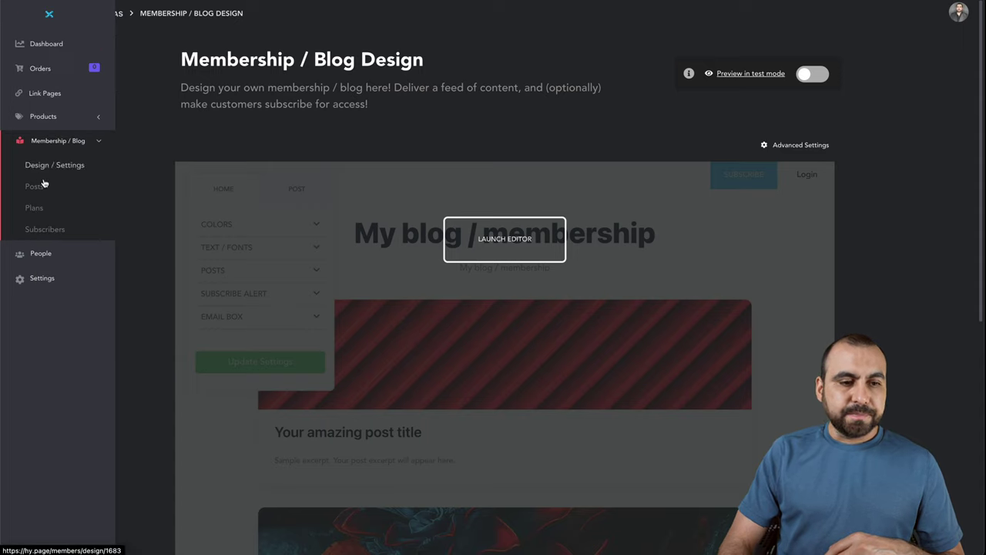
pyautogui.click(39, 230)
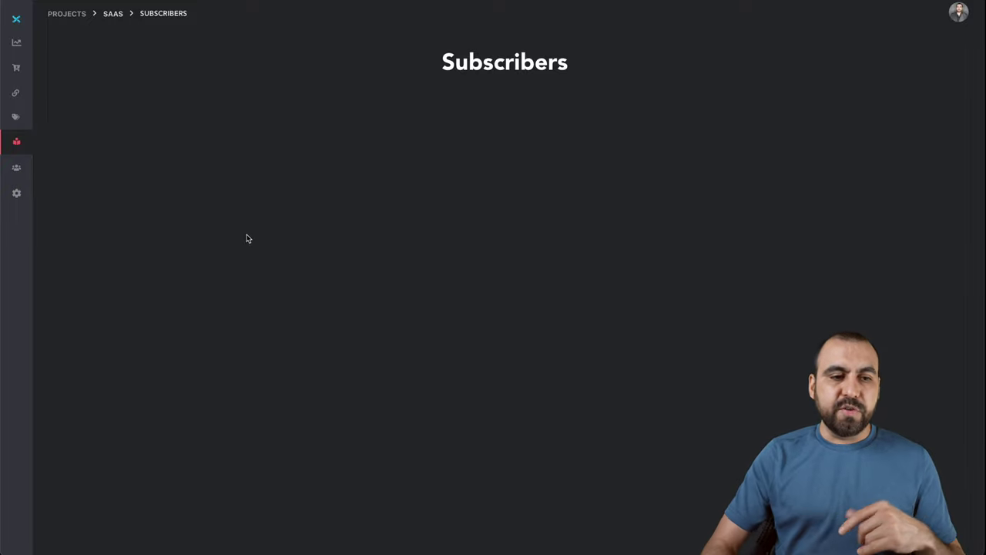
# - View People, then the SAAS Dashboard showing $0.00 revenue, 0 orders and 0 new people
pyautogui.moveTo(17, 127)
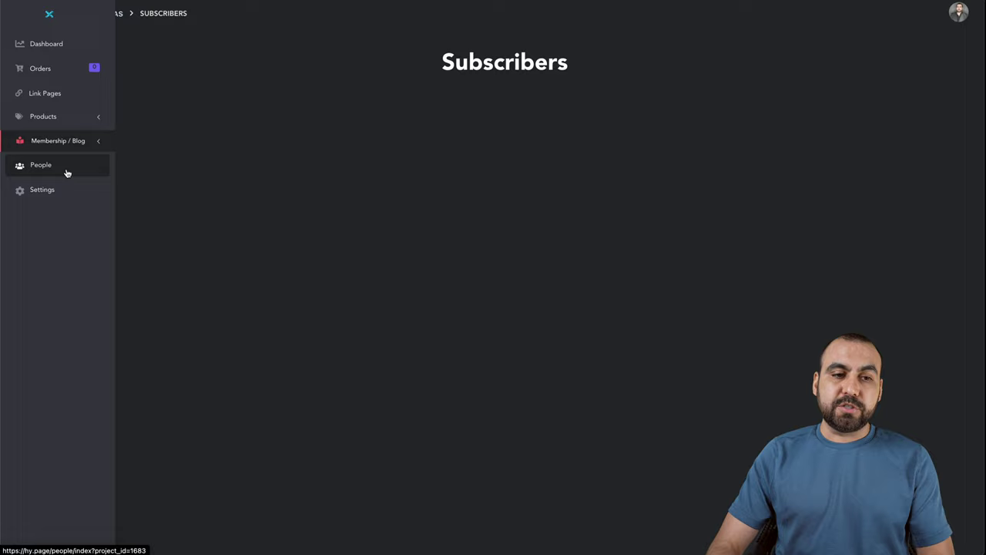
pyautogui.moveTo(52, 72)
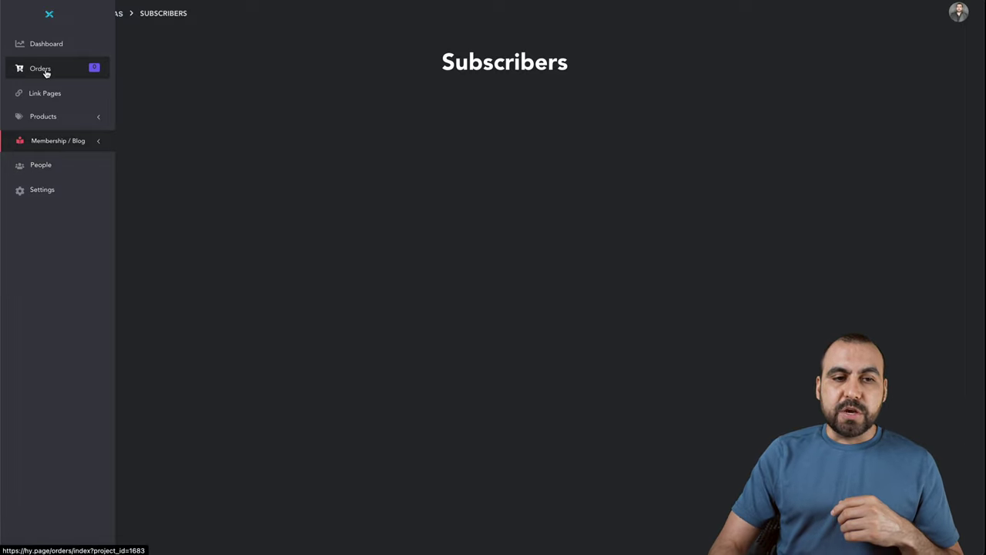
pyautogui.click(67, 167)
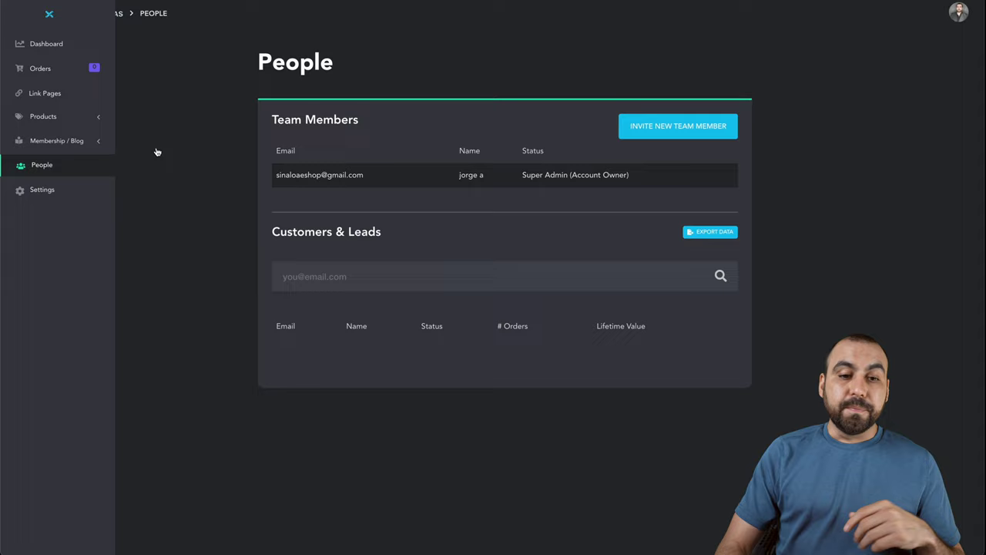
pyautogui.moveTo(31, 93)
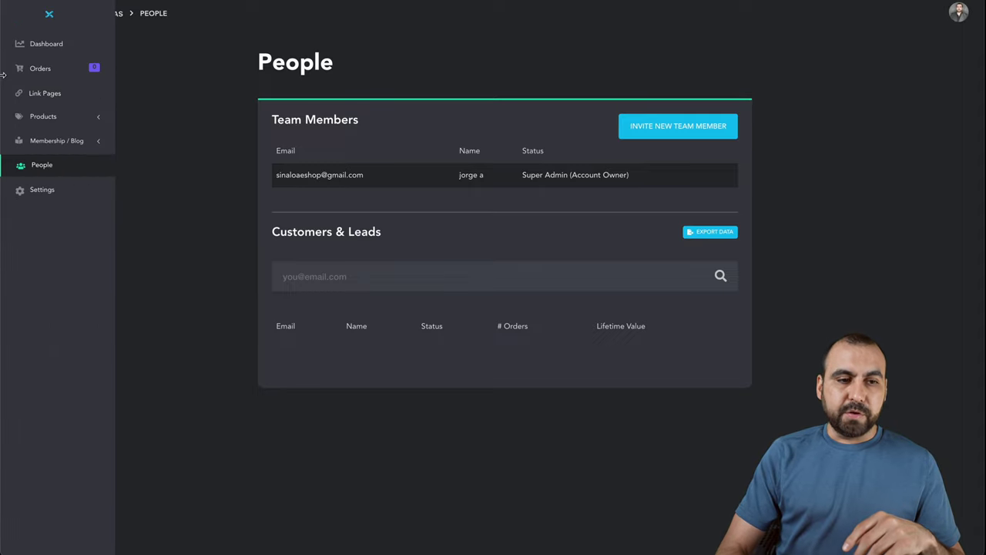
pyautogui.click(55, 141)
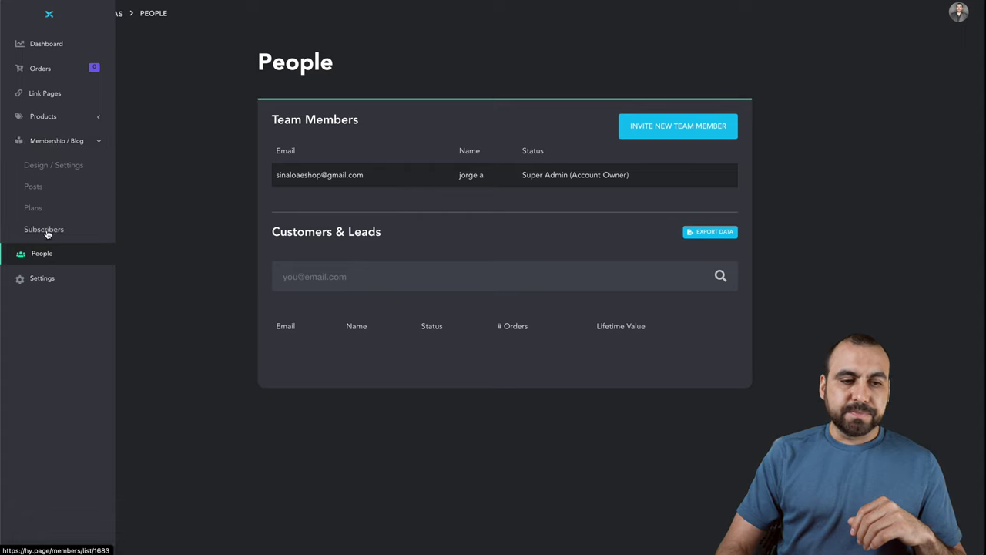
pyautogui.click(37, 45)
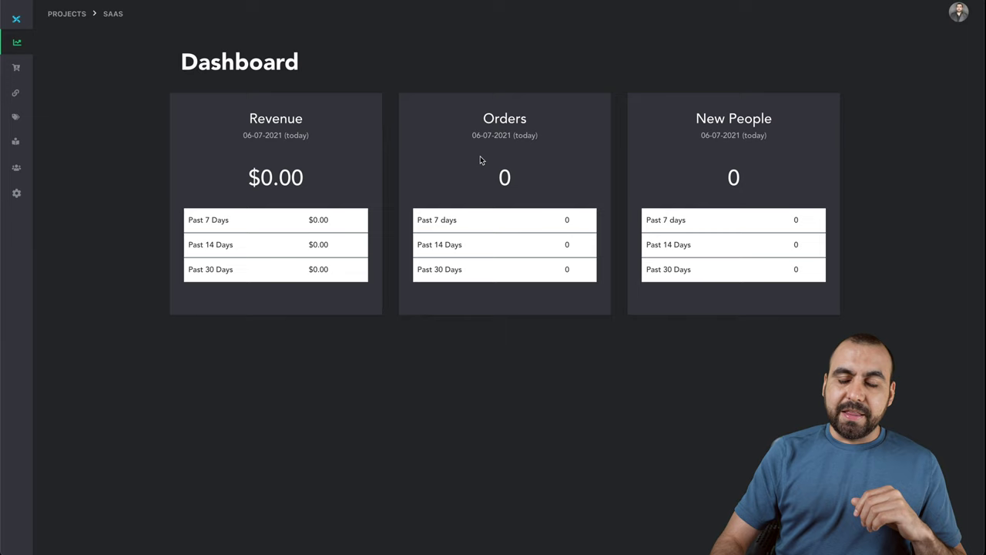
# - Go to Link Pages to view the dark page with its email signup and three links
pyautogui.moveTo(15, 73)
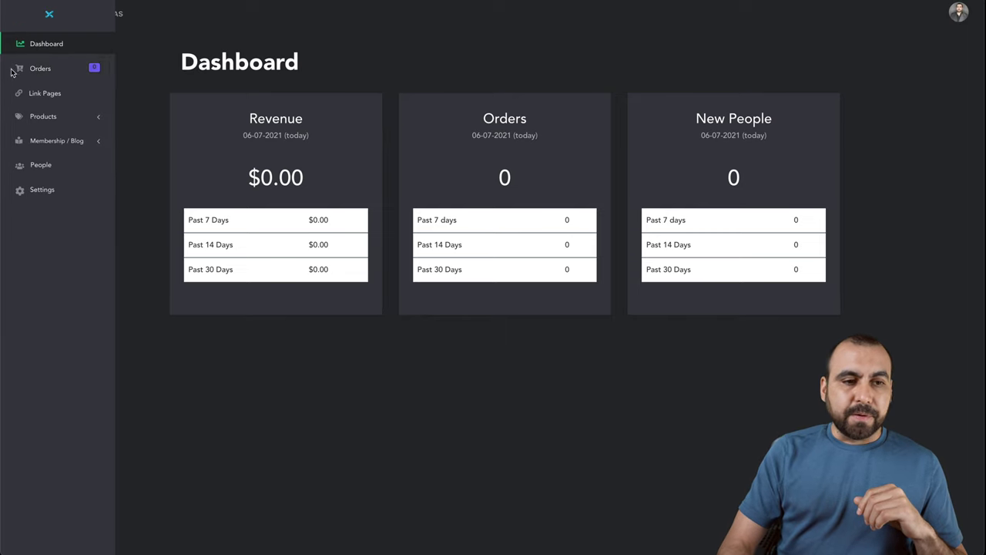
pyautogui.click(44, 93)
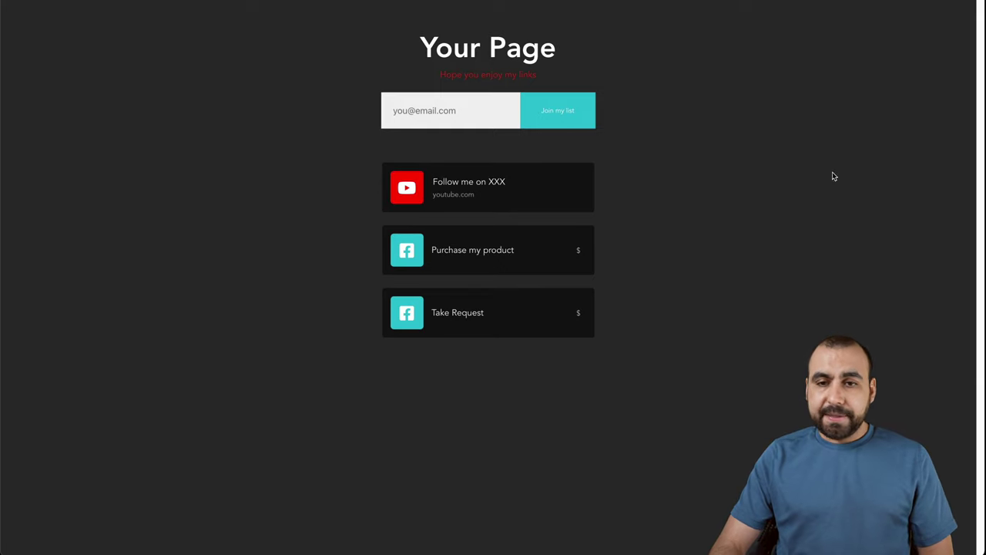
# - Close the public page preview and scroll back through the link page editor's example page
pyautogui.click(693, 1)
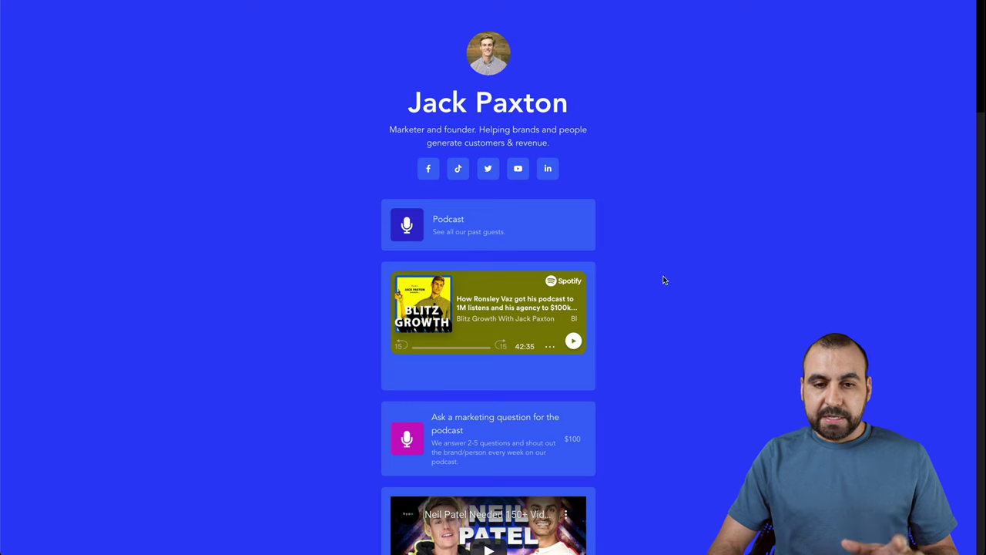
pyautogui.scroll(-1, 664, 281)
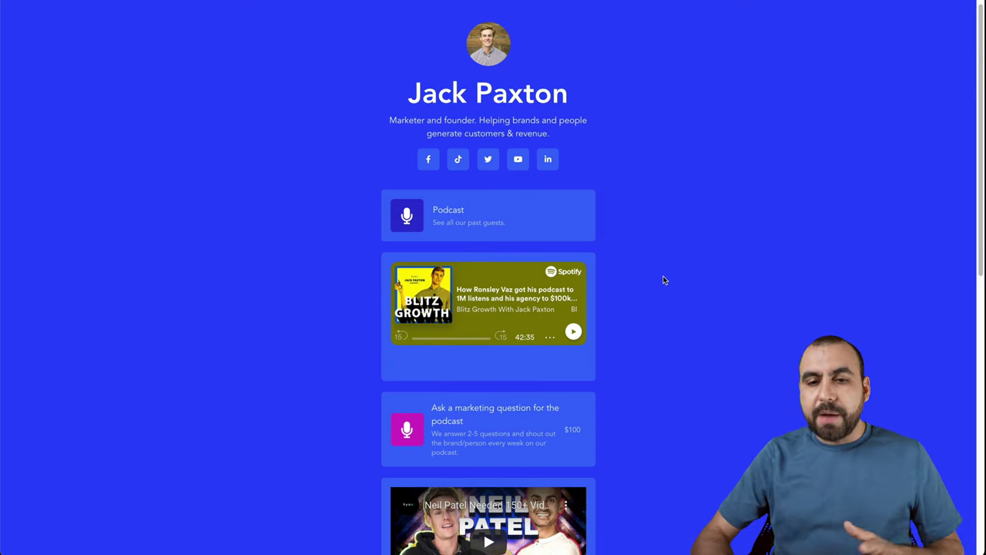
# - Preview the example creator page at phone size using Chrome DevTools responsive mode
pyautogui.rightClick(664, 280)
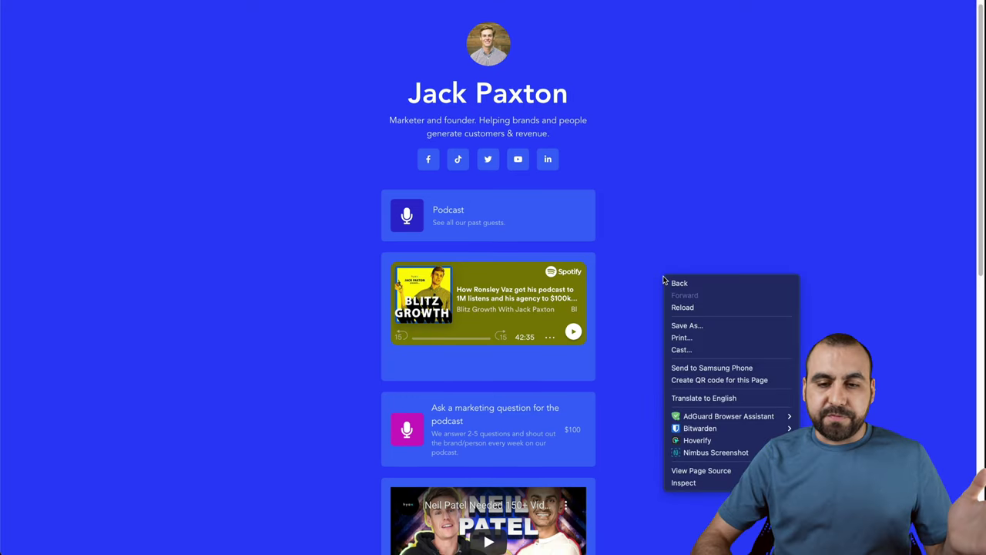
pyautogui.click(702, 483)
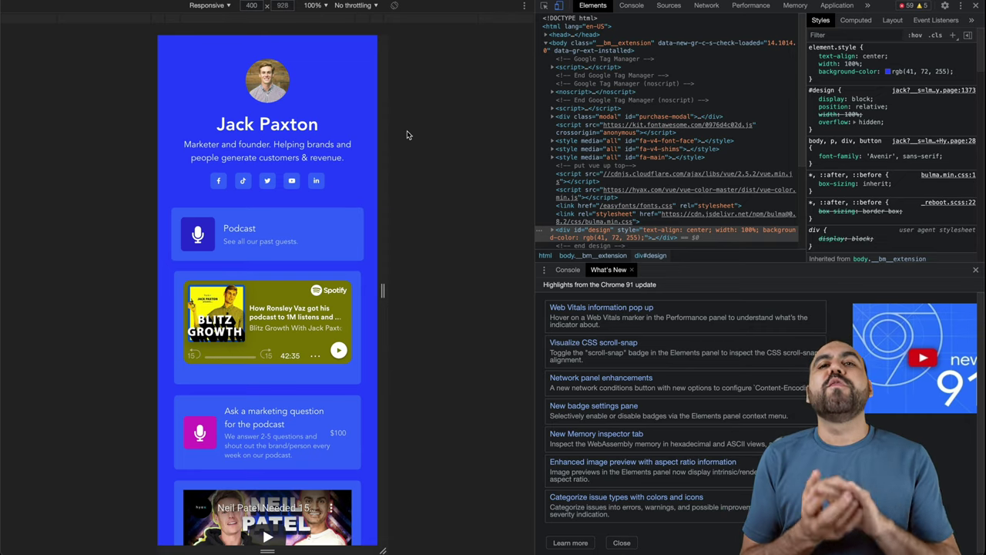
pyautogui.scroll(-5, 264, 319)
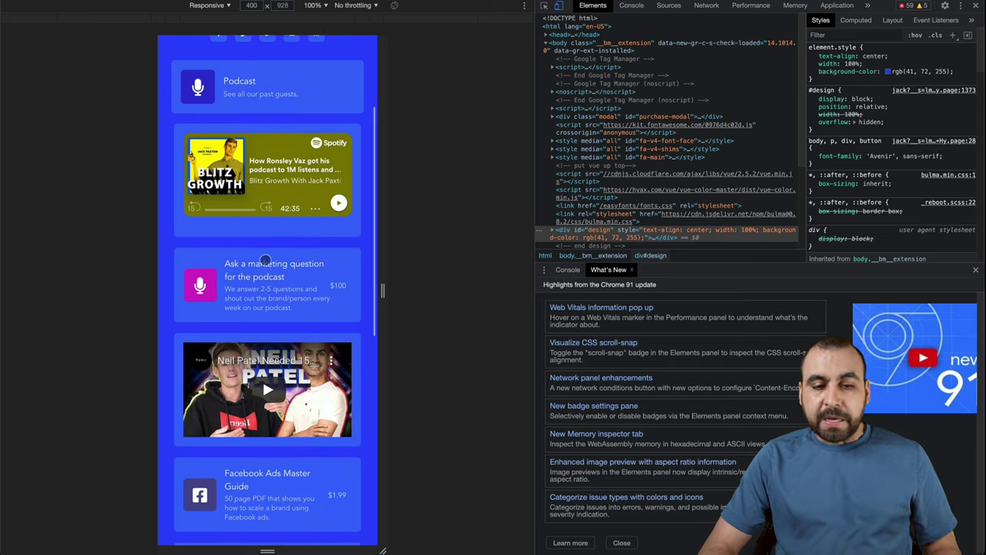
pyautogui.scroll(5, 265, 260)
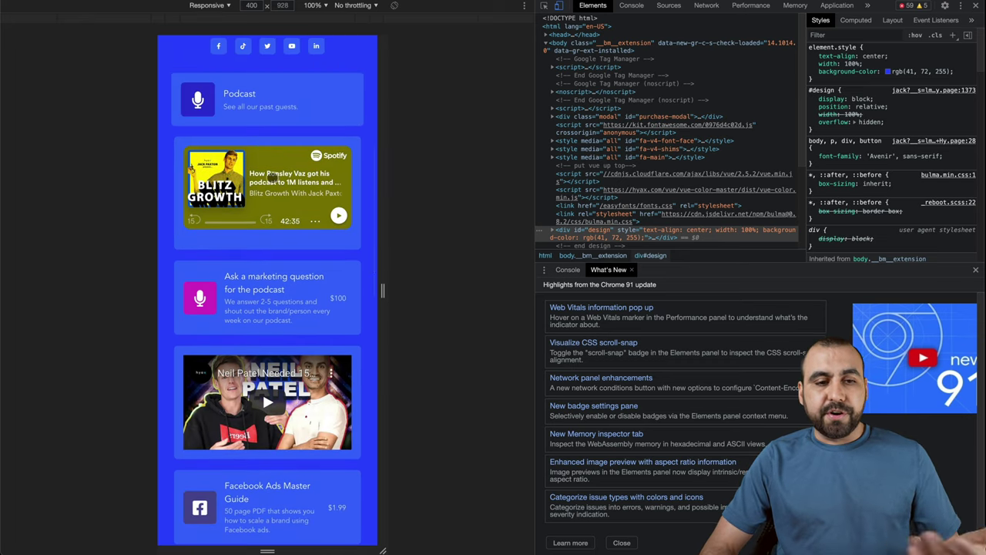
pyautogui.scroll(1, 272, 177)
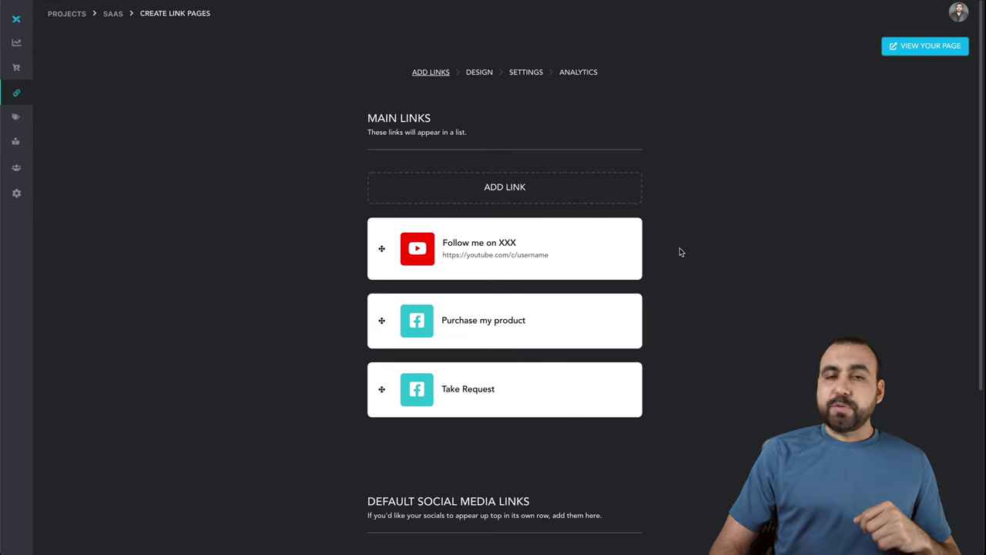
# - Return to the AppSumo deal showing License Tiers at $39.00, $79.00 and $399.00
pyautogui.click(505, 2)
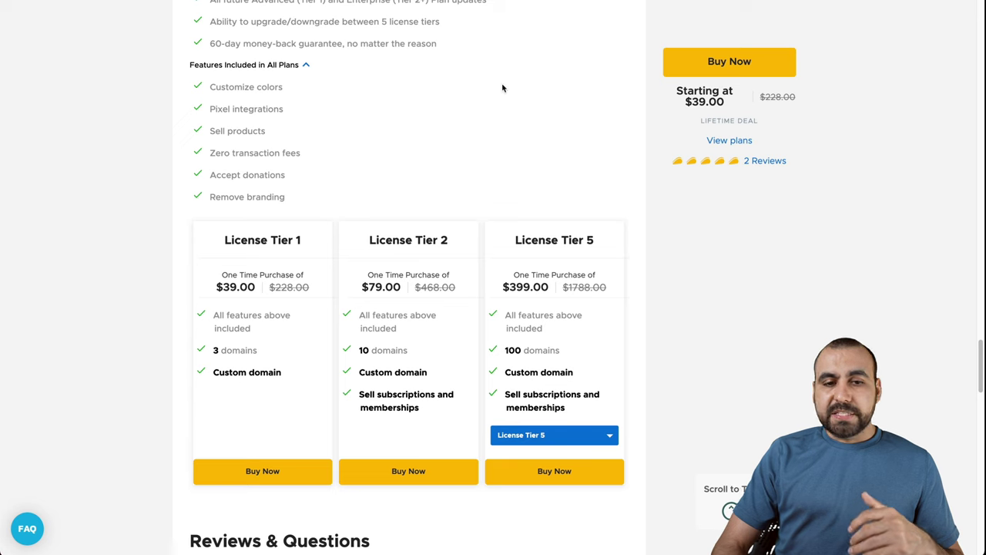